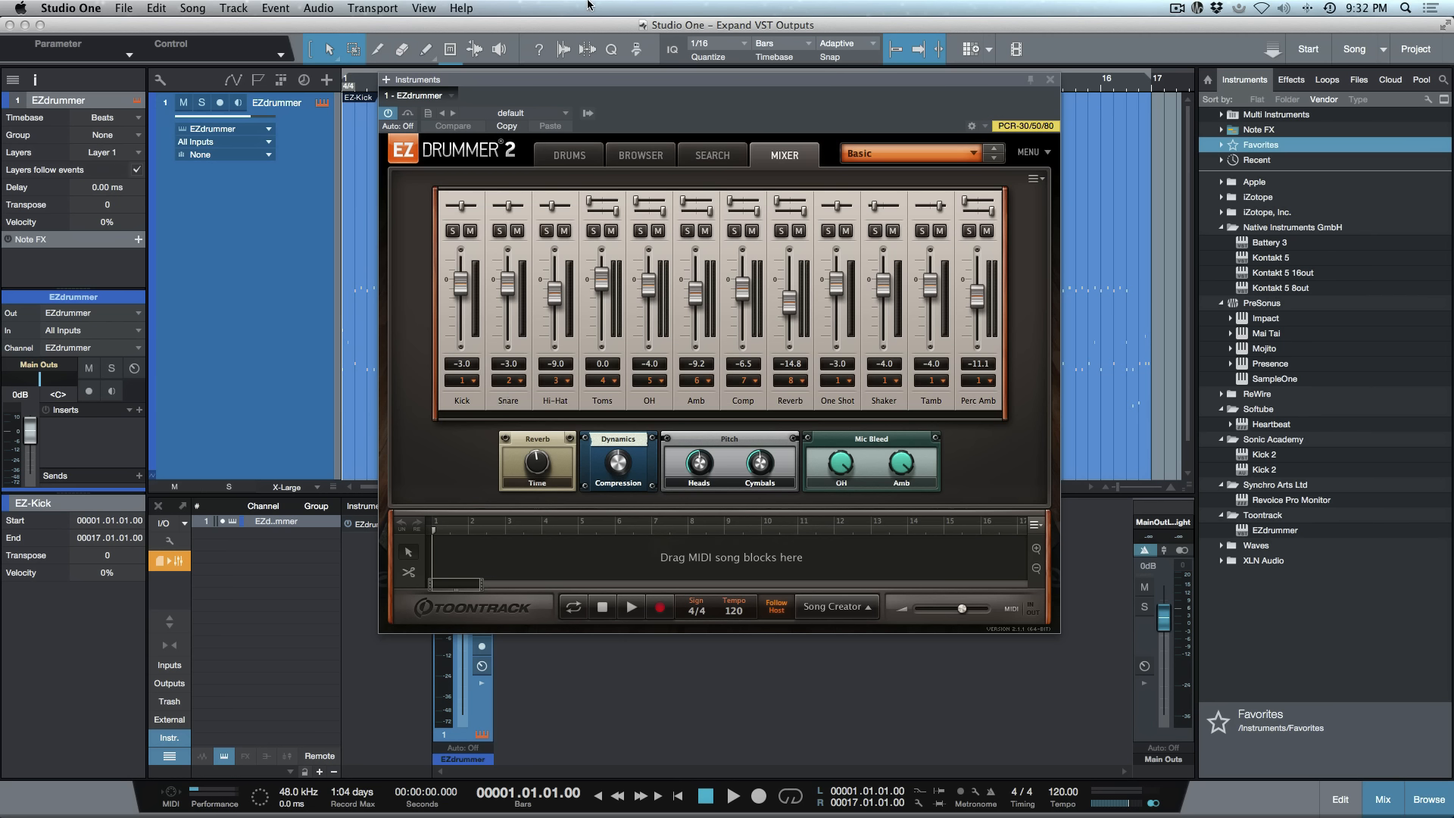
Step: Activate the EZ2 through EZ8 outputs of the EZdrummer instrument and close its window
click(588, 115)
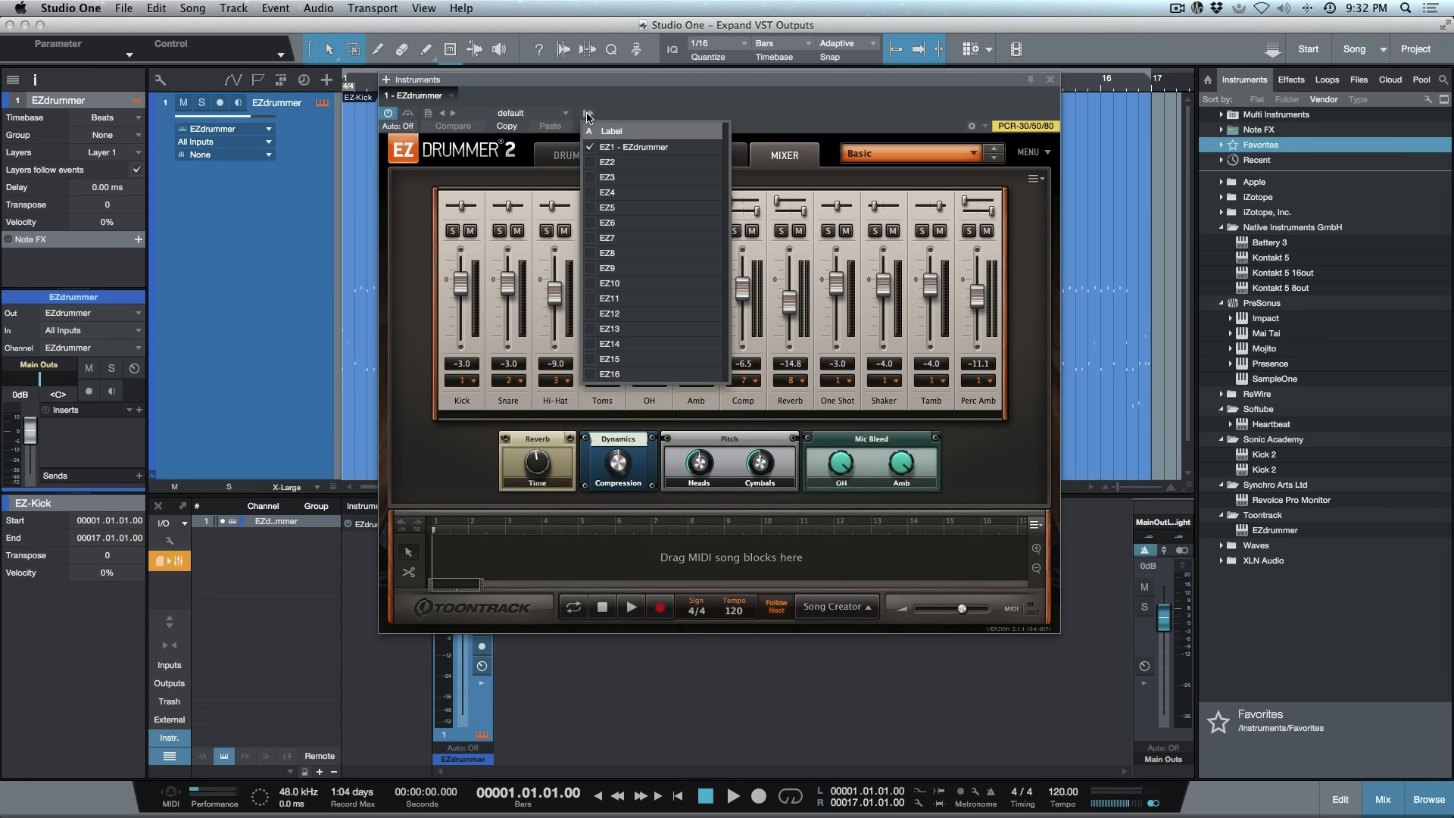
click(592, 162)
click(591, 177)
click(591, 193)
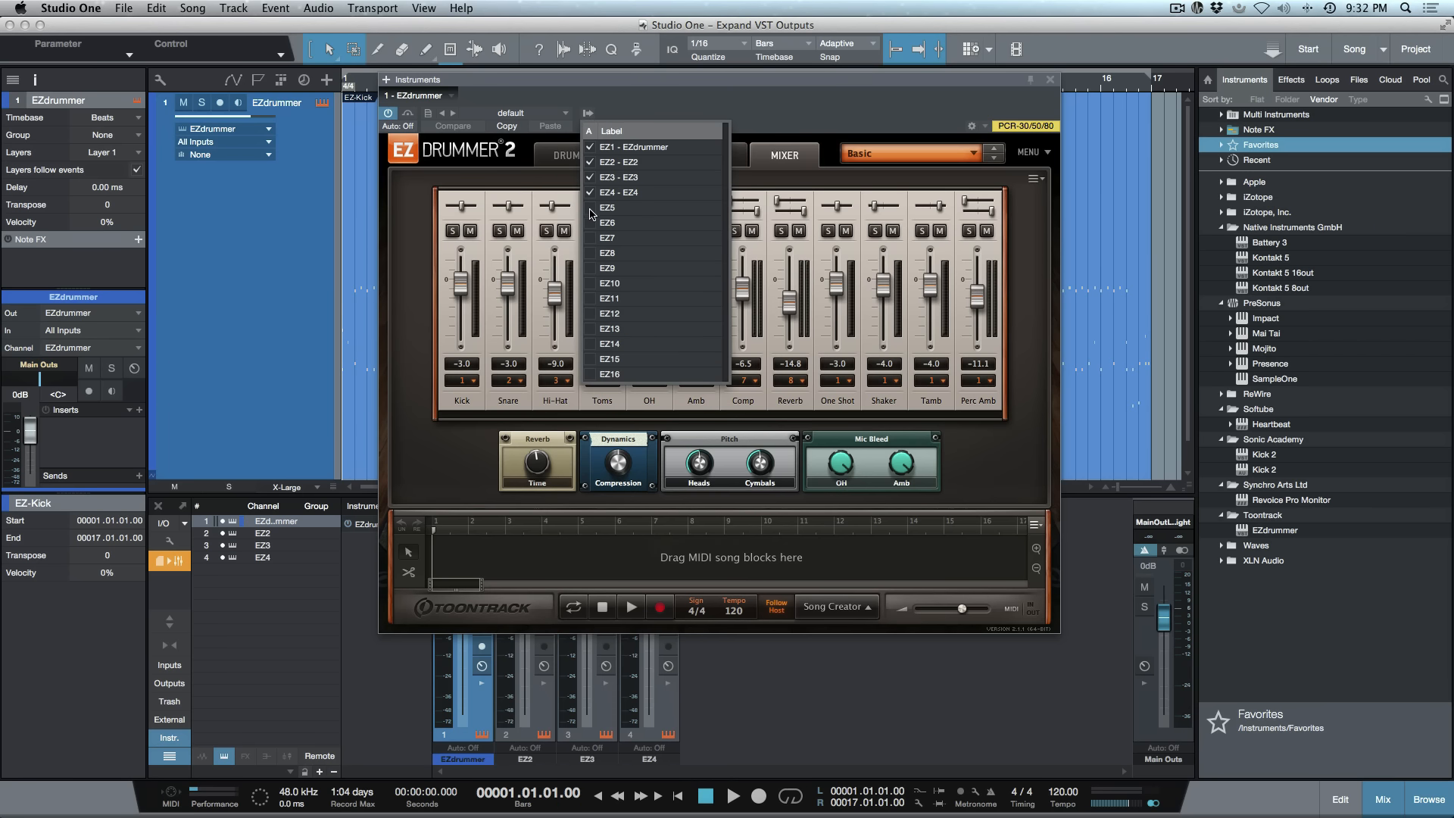
click(591, 208)
click(592, 223)
click(591, 238)
click(592, 253)
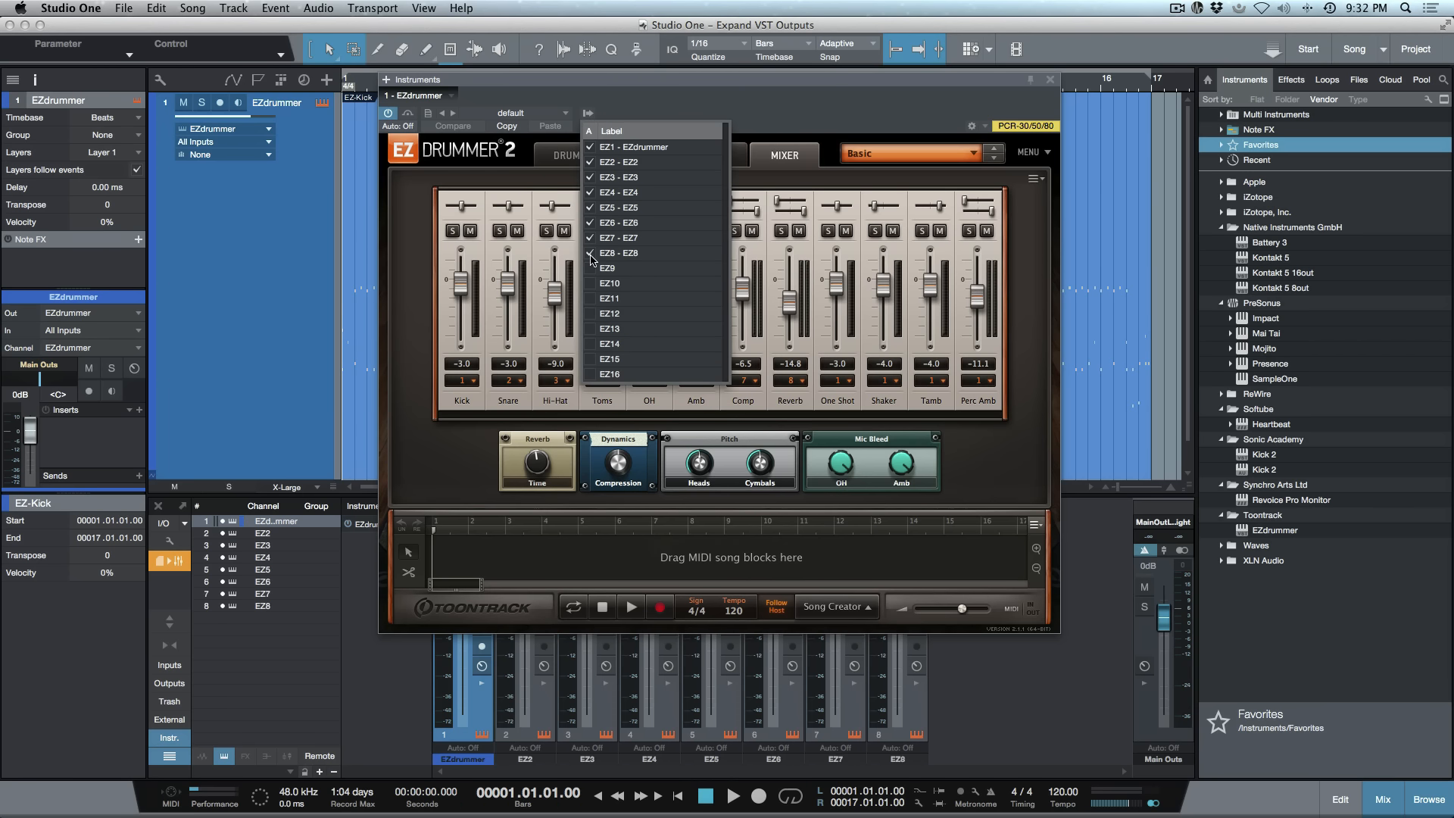
click(1051, 80)
click(1051, 80)
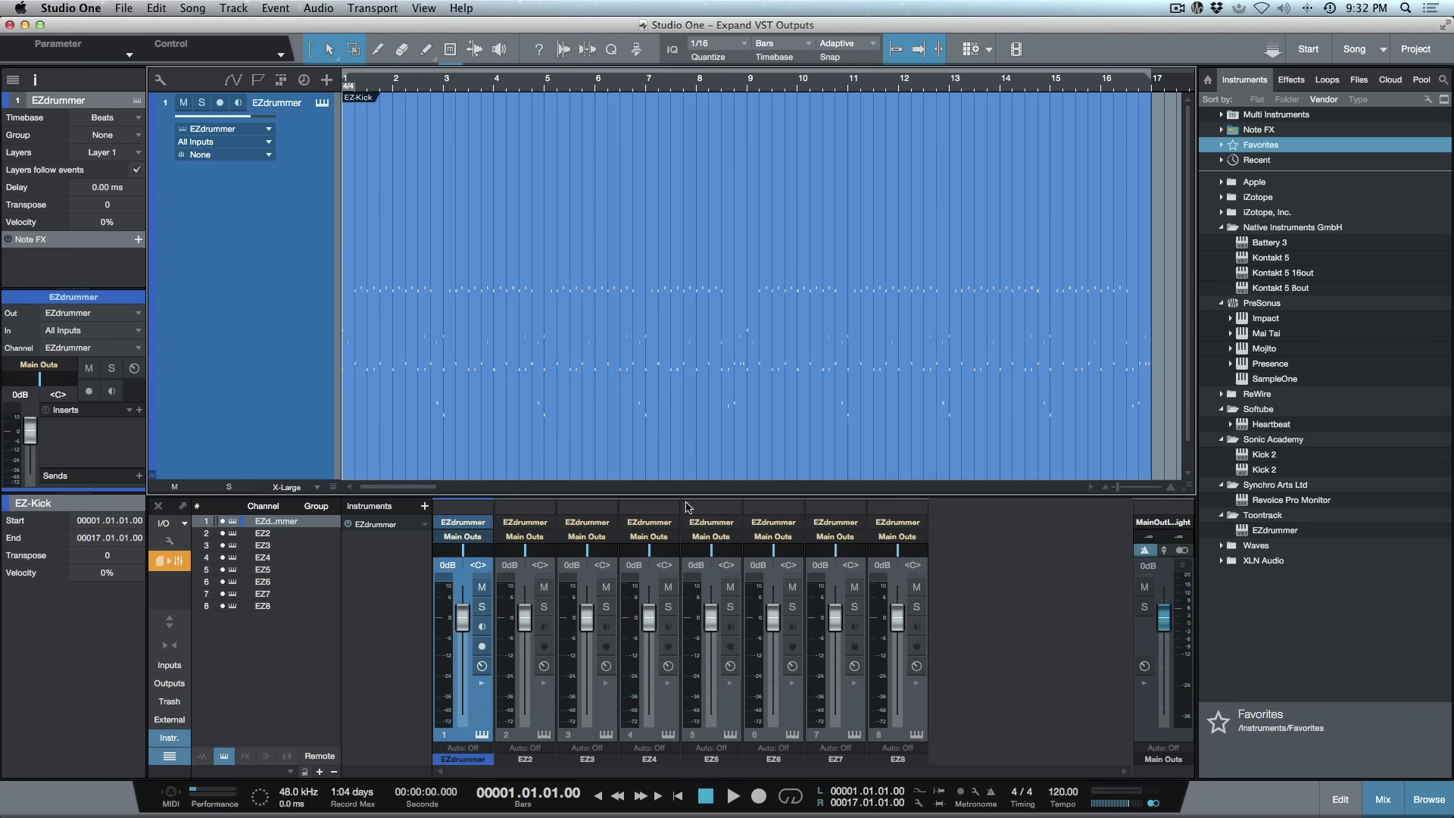
Step: Select the EZ2 through EZ8 channels in the mixer one after another, ending on the EZdrummer channel
click(539, 713)
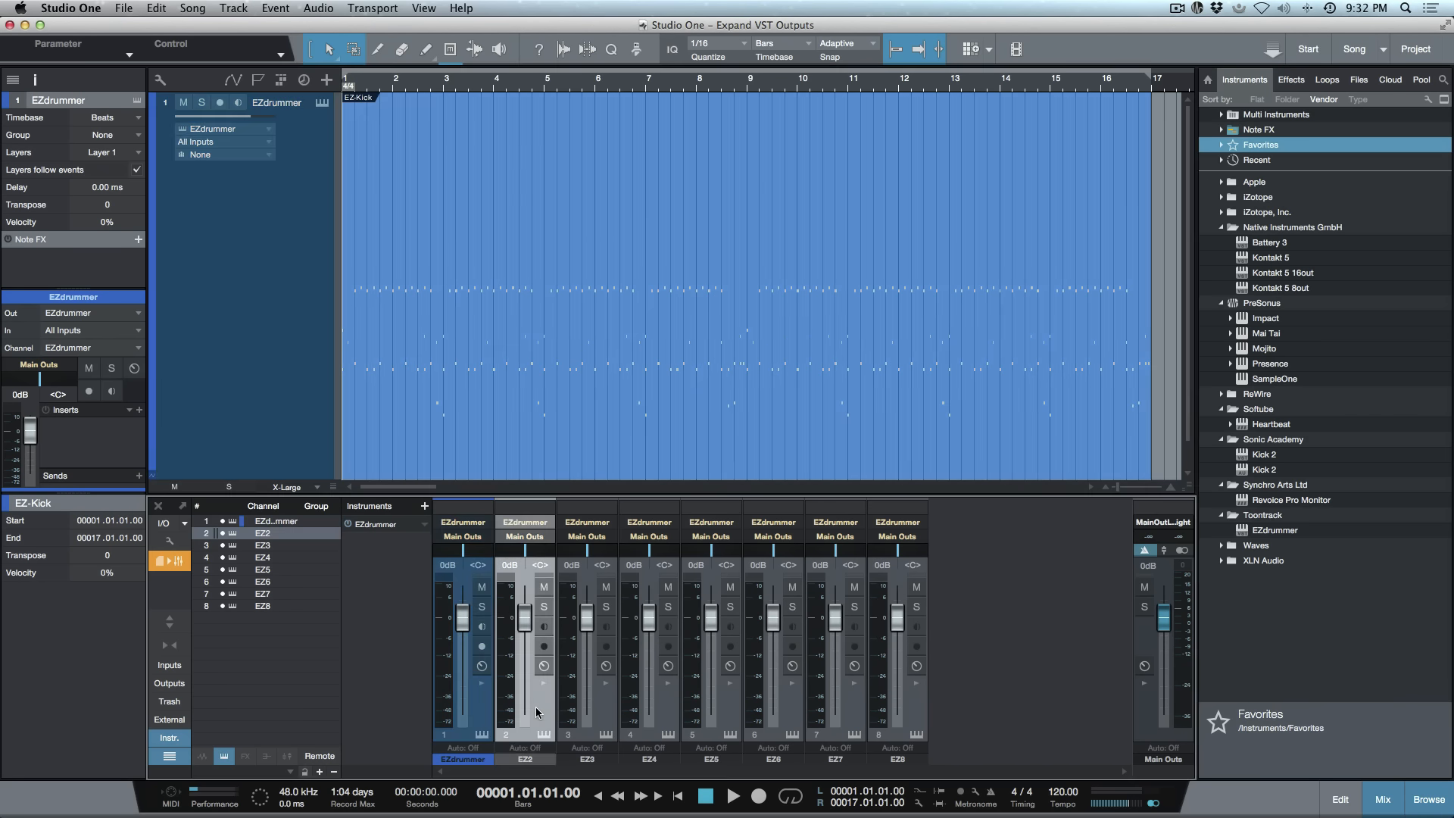
click(597, 704)
click(661, 706)
click(729, 705)
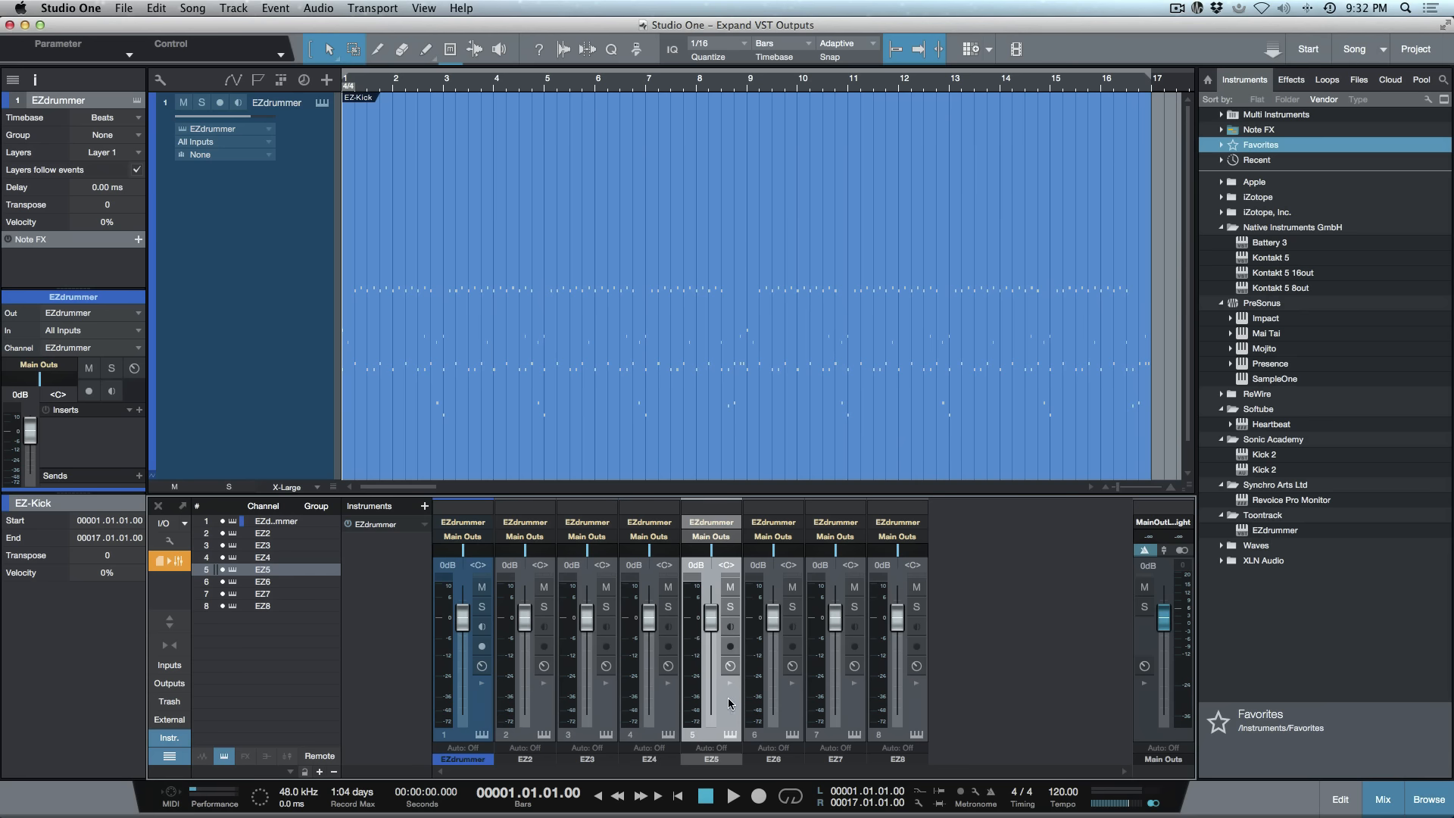
click(794, 711)
click(848, 705)
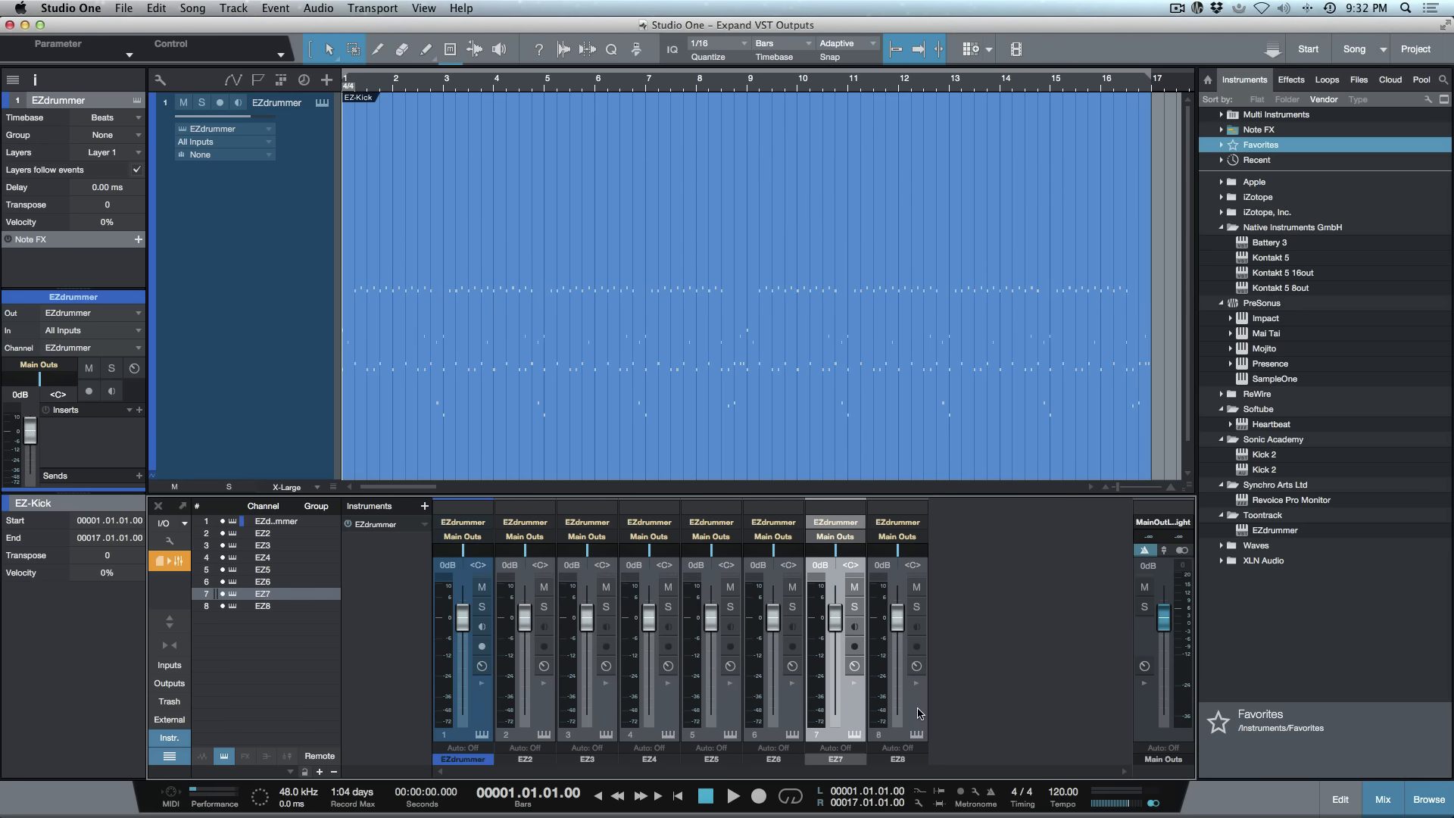
click(918, 710)
click(475, 705)
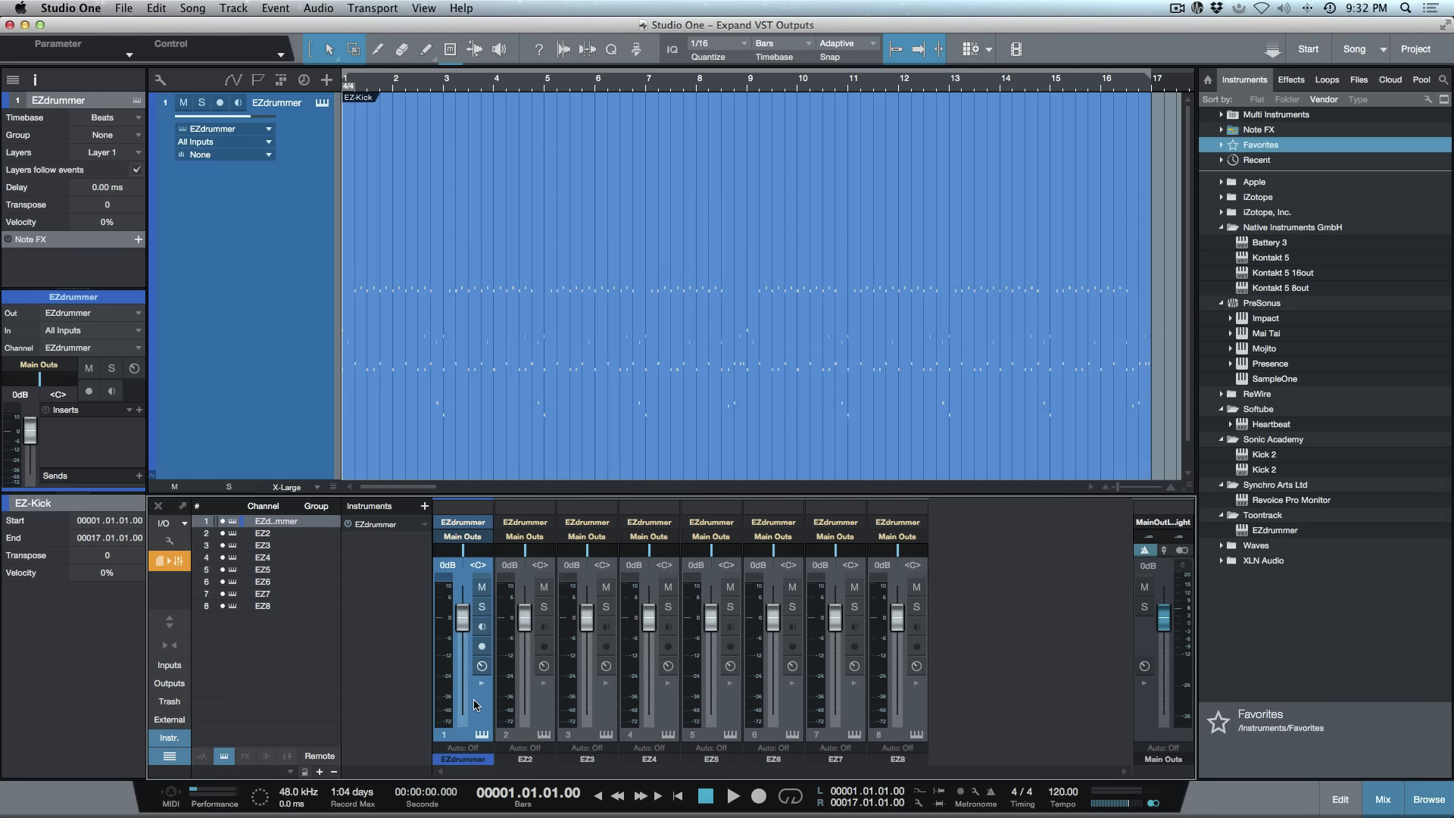
Step: Review the output assignments in the EZdrummer mixer, and play the song to check the channel meters
double_click(474, 706)
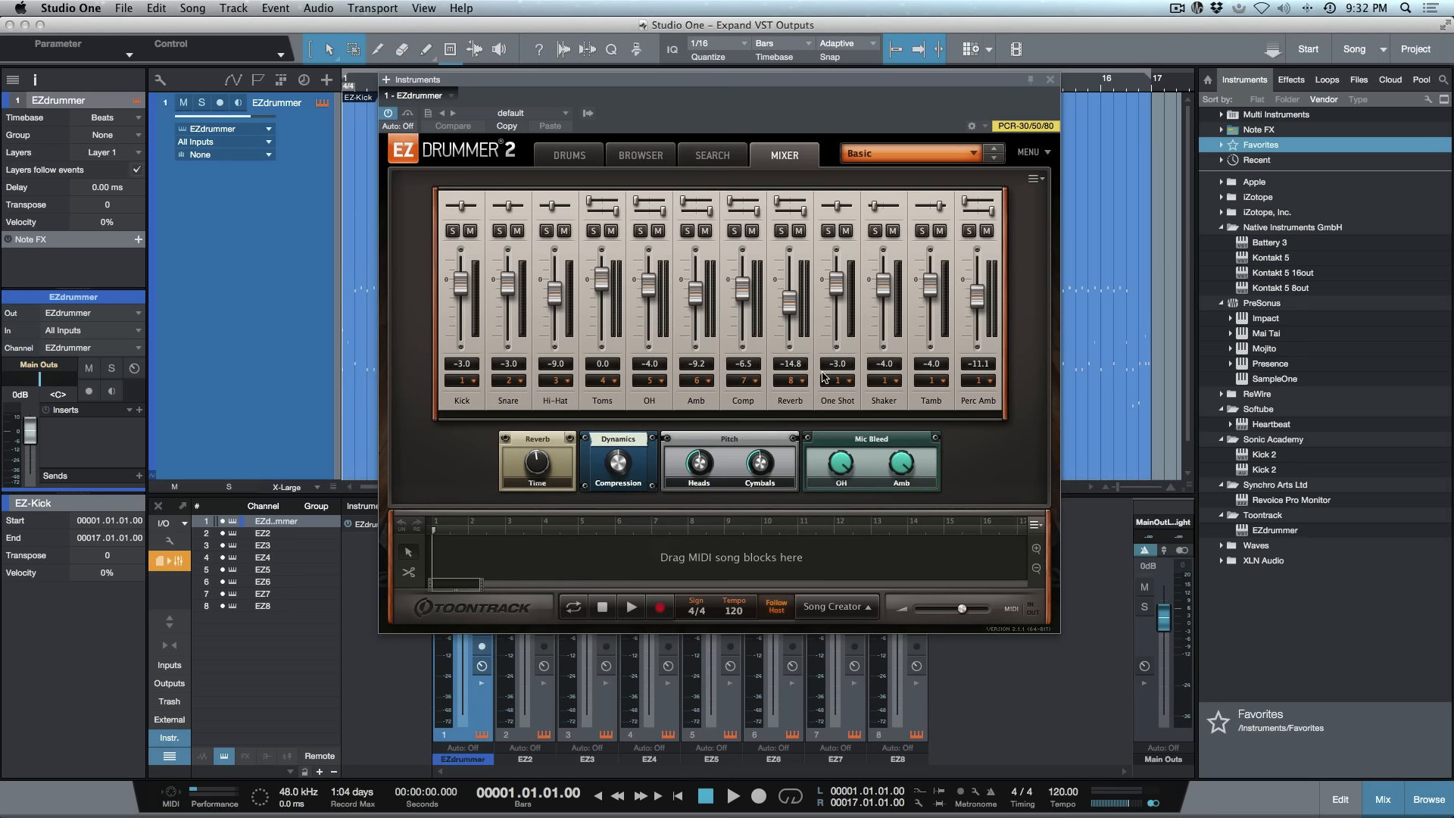
key(Escape)
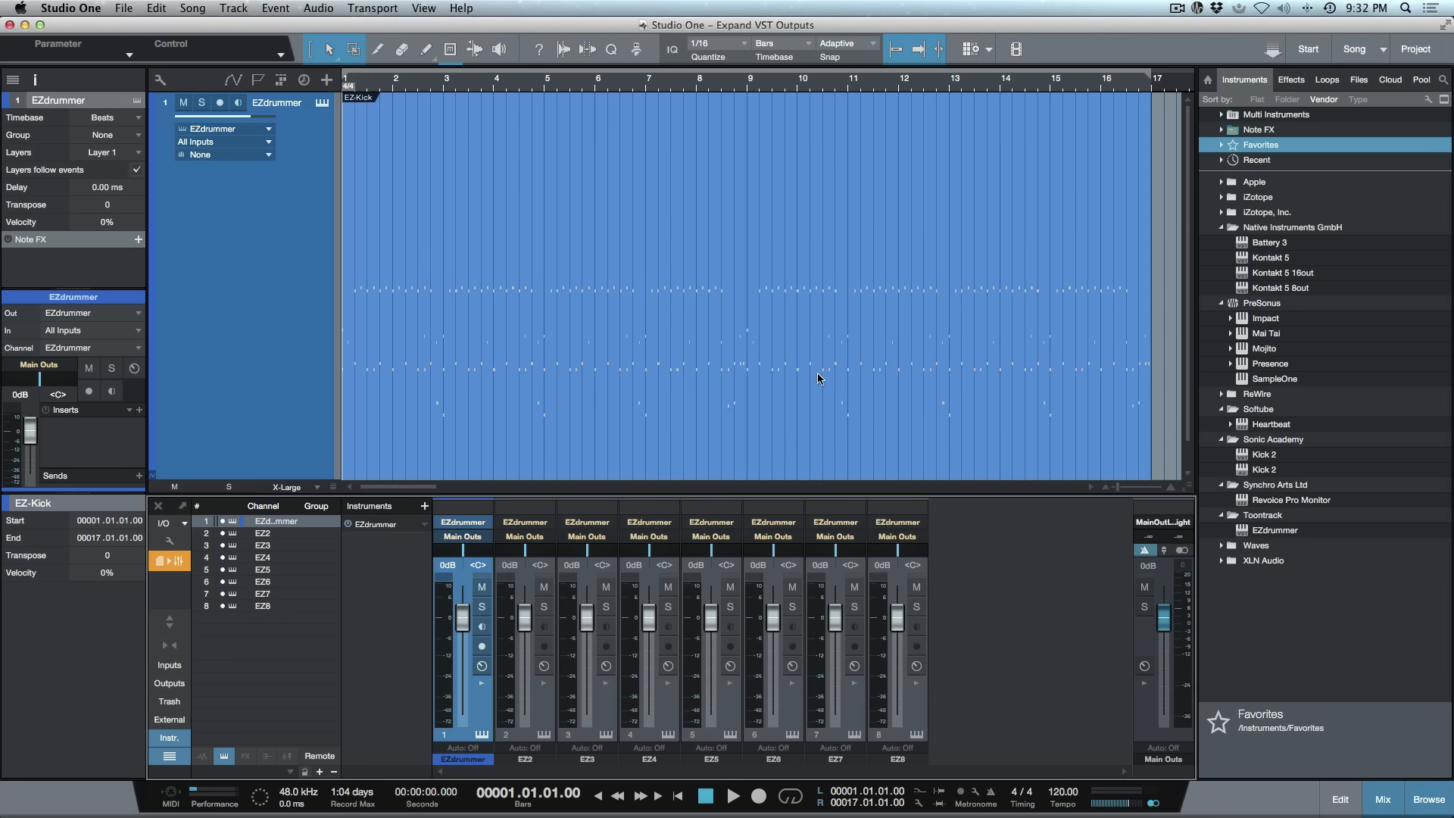
key(space)
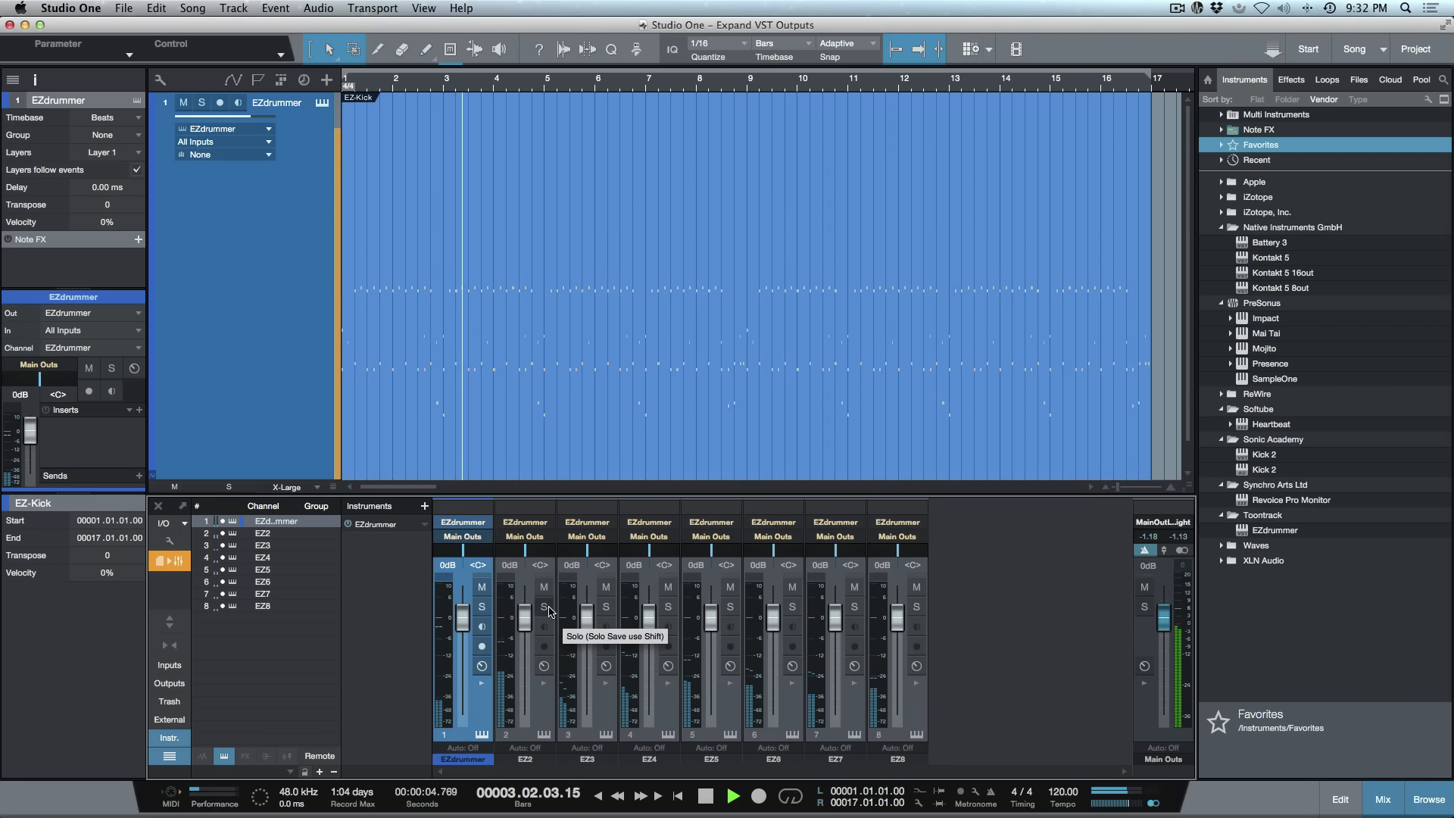
key(space)
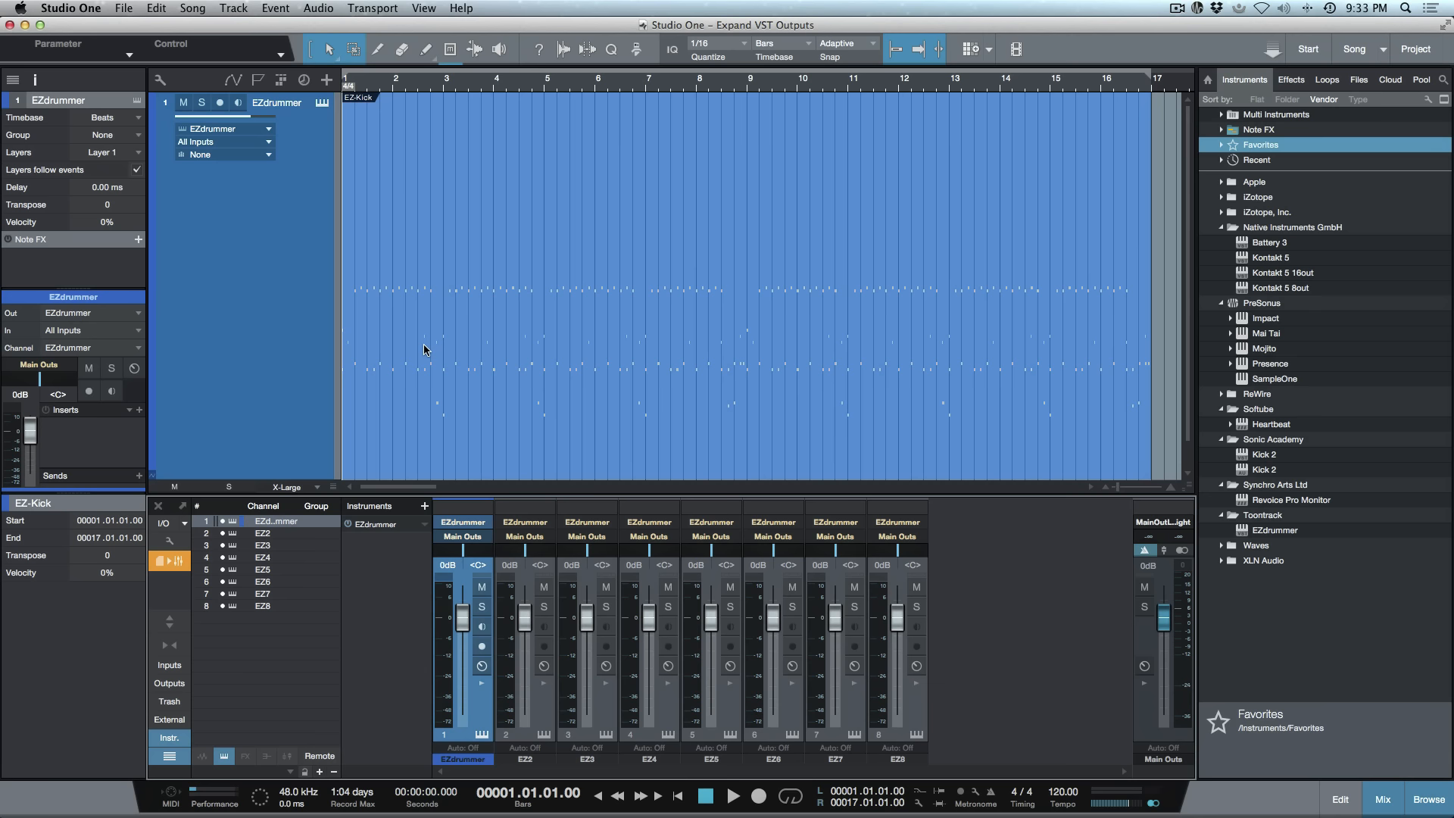
Step: Create volume automation tracks for the EZ2, EZ3, EZ4 and EZ5 channels from their mixer faders
key(shift+w)
key(shift+w)
key(shift+w)
key(shift+w)
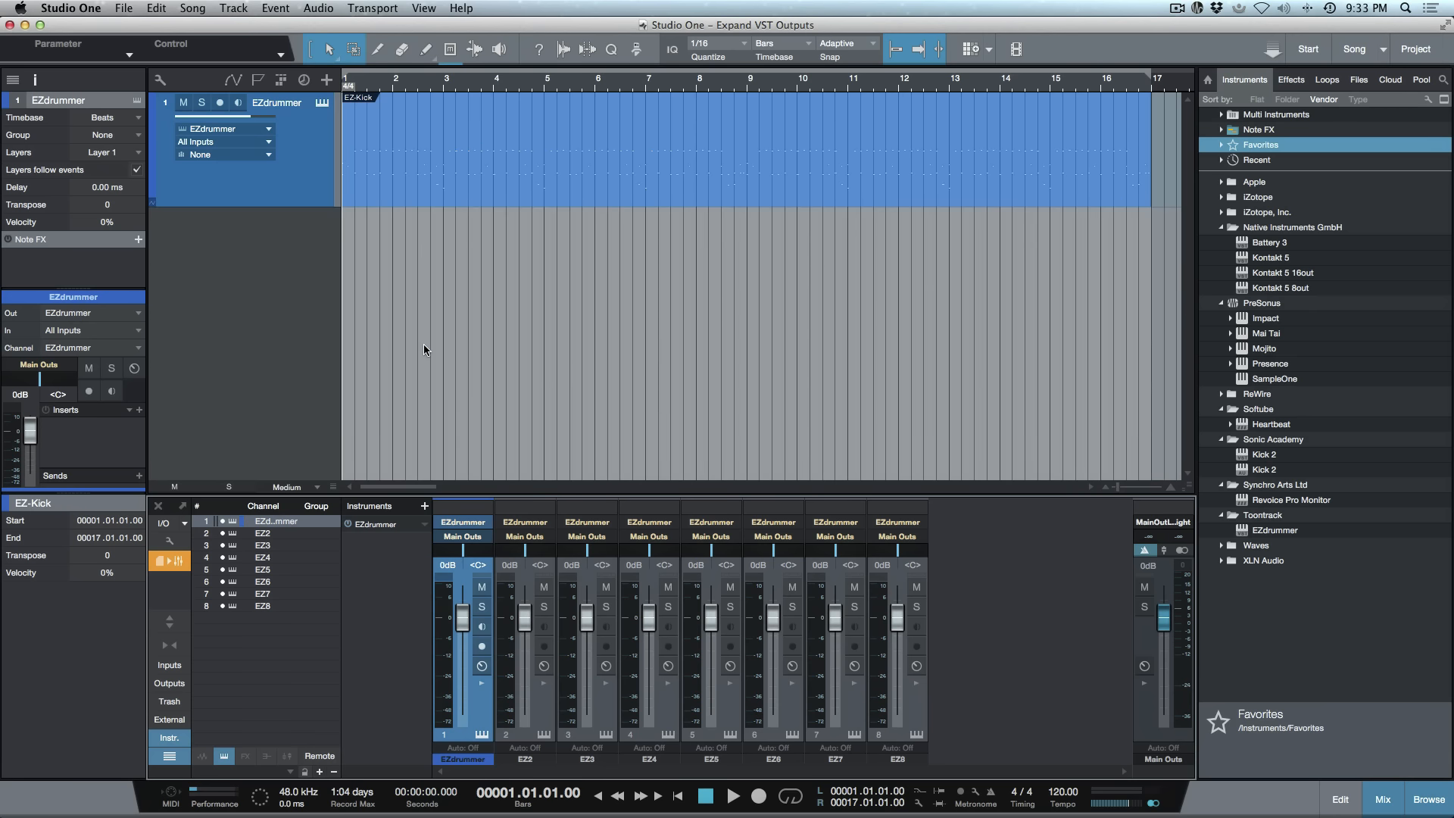
right_click(524, 626)
click(551, 632)
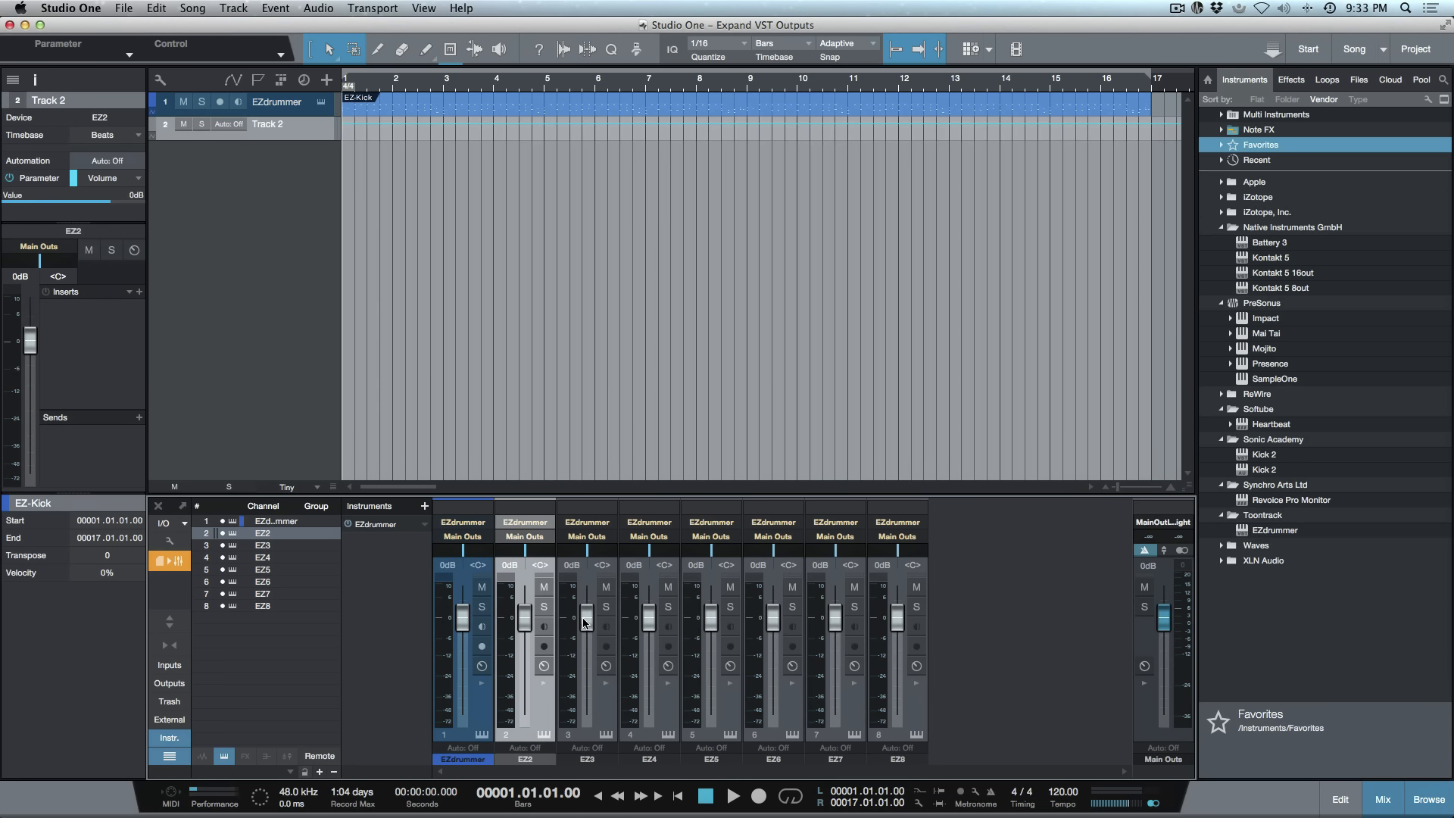
right_click(585, 622)
click(611, 632)
right_click(648, 626)
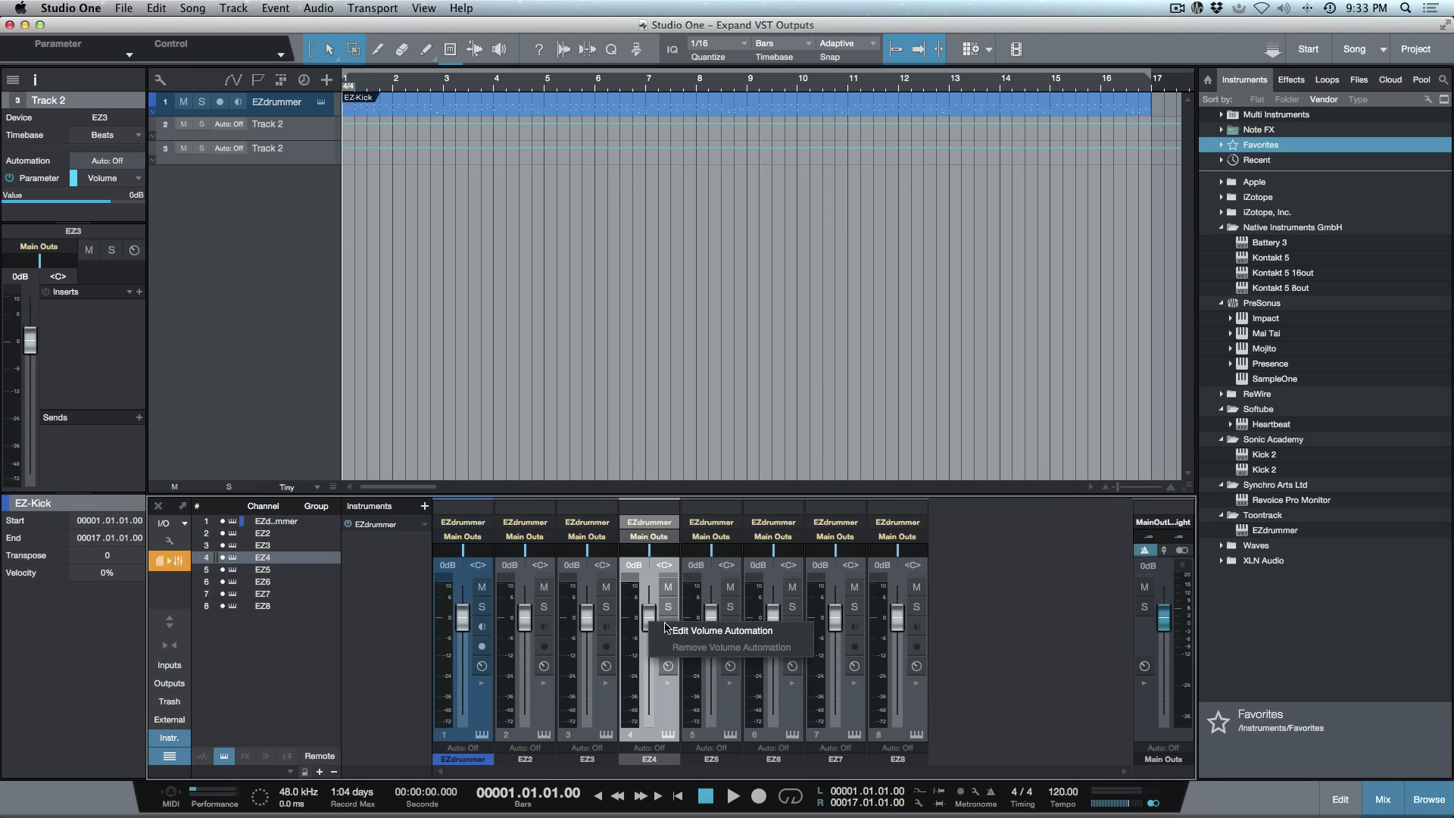
click(673, 633)
right_click(709, 626)
click(737, 634)
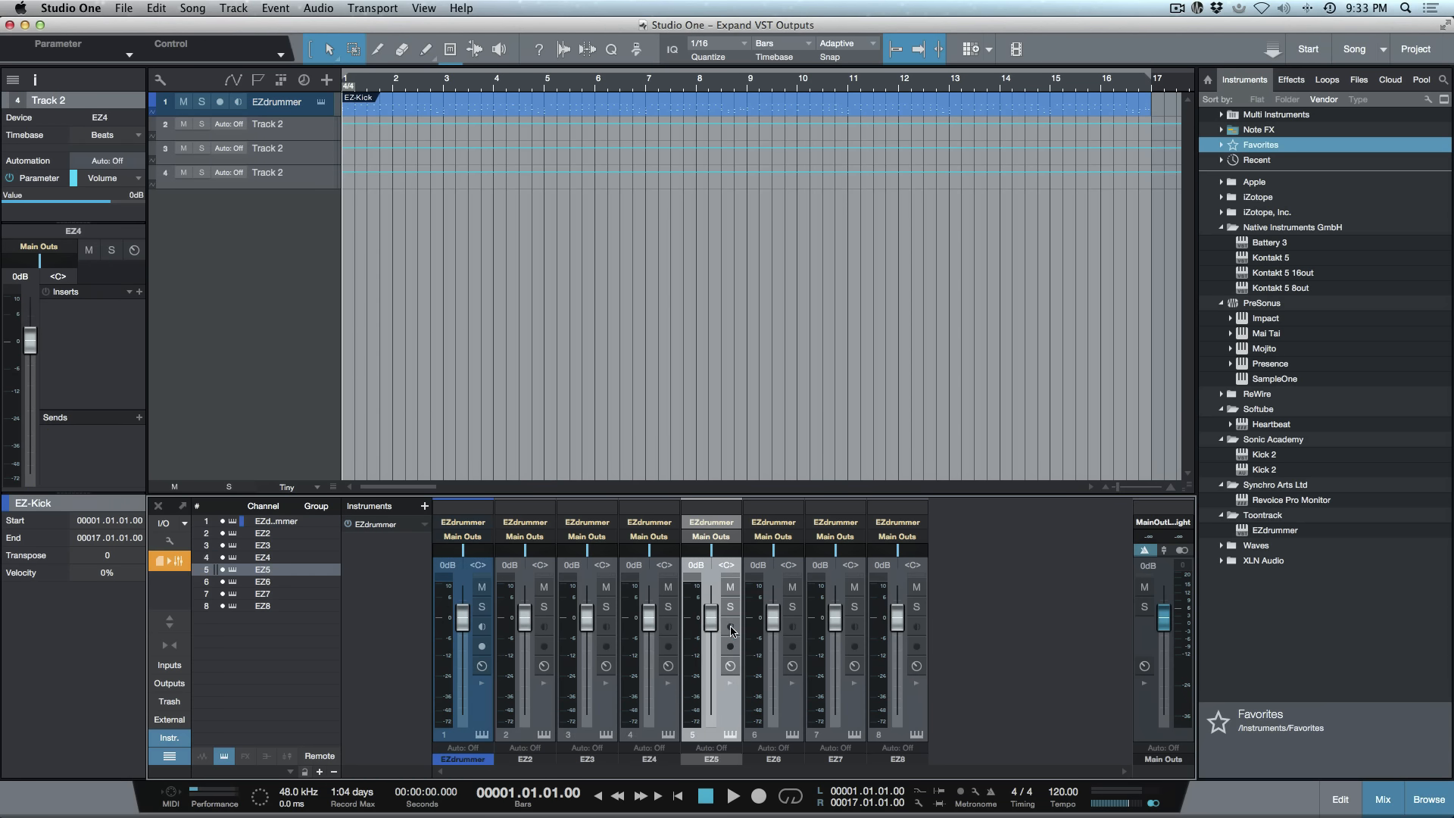
Step: Create volume automation tracks for the EZ6, EZ7 and EZ8 channels and enlarge the track height to Normal
right_click(784, 624)
click(826, 629)
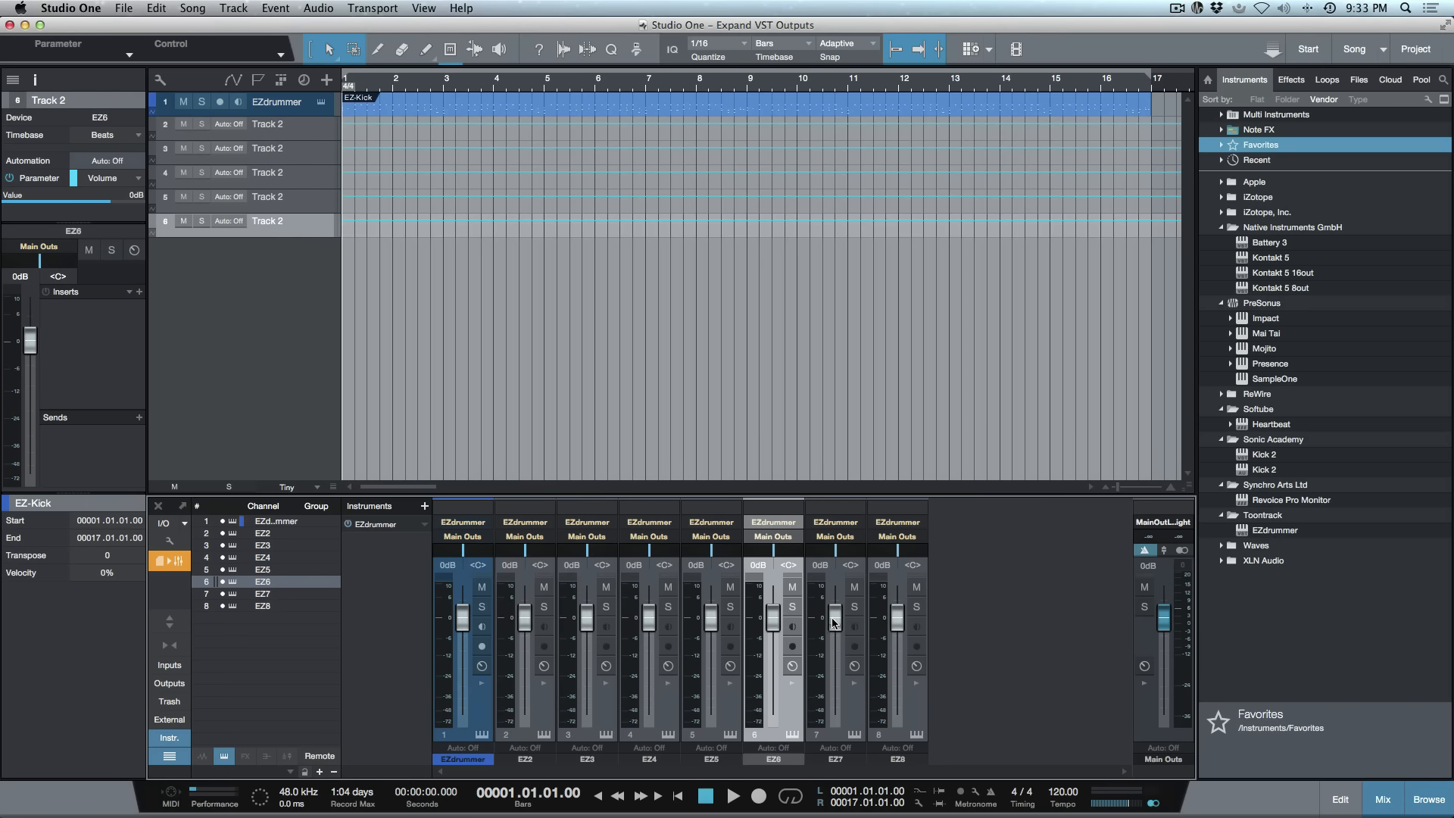
right_click(838, 623)
click(871, 629)
right_click(900, 622)
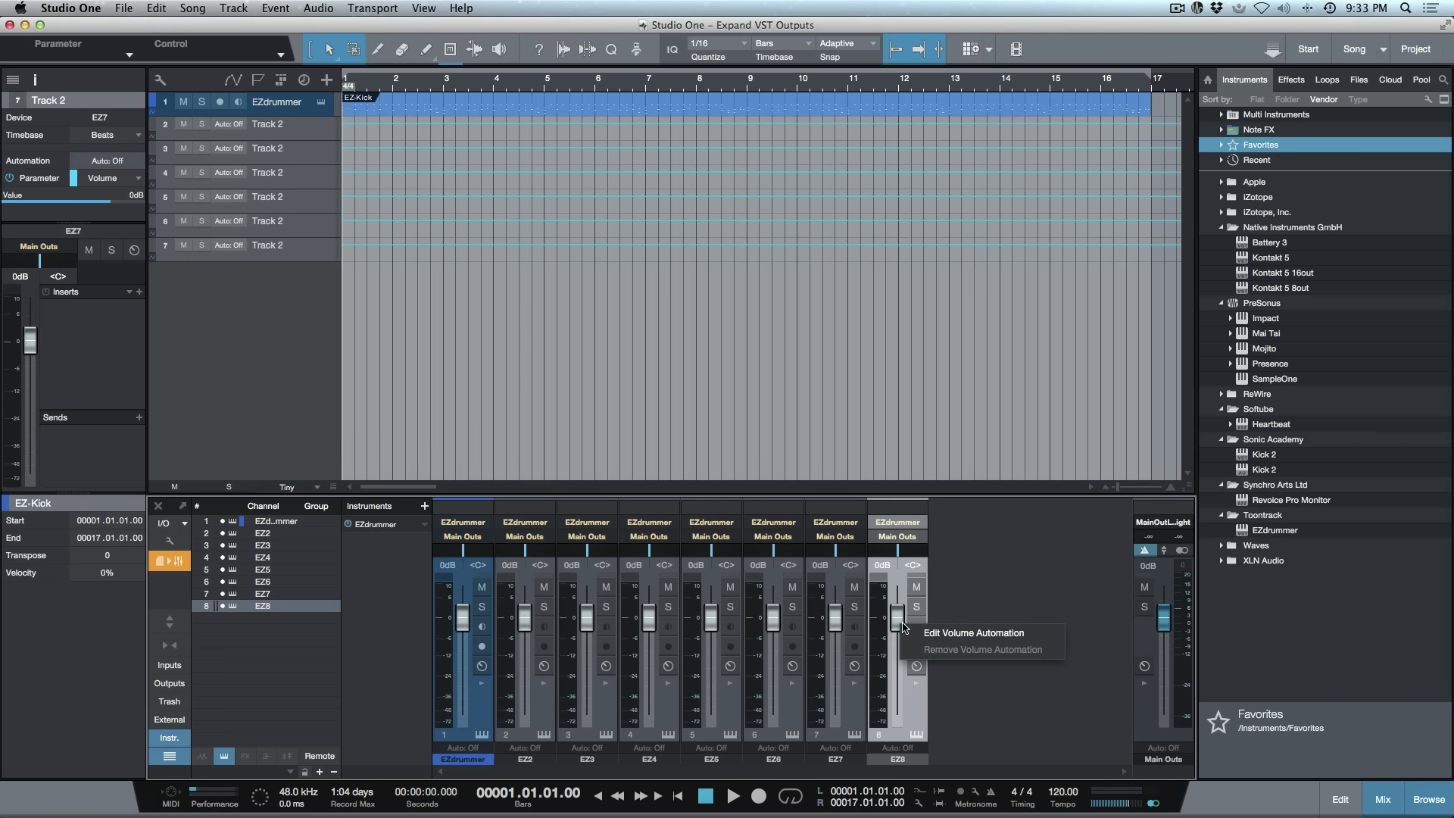
click(928, 632)
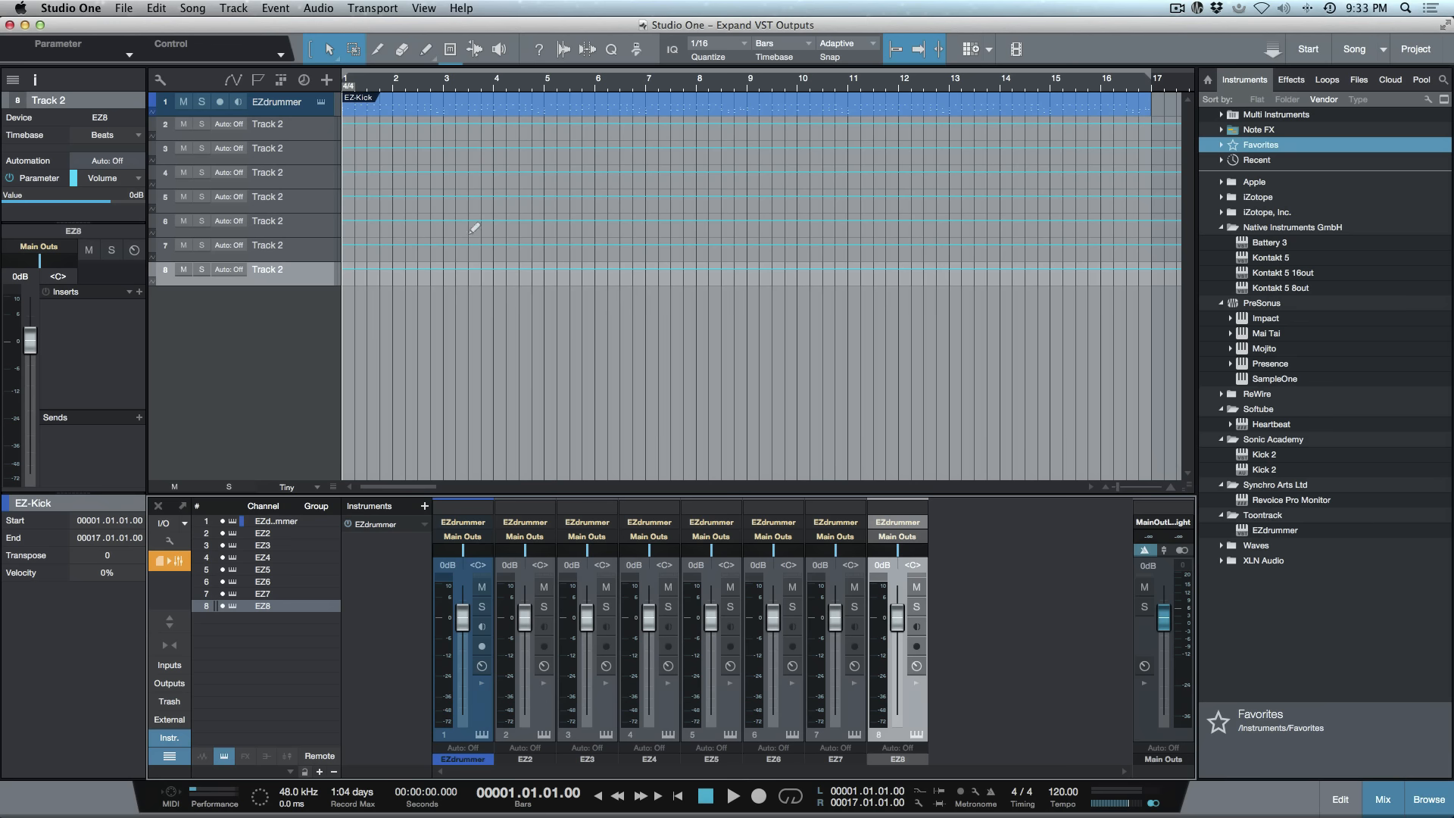
scroll(470, 230, up, 2)
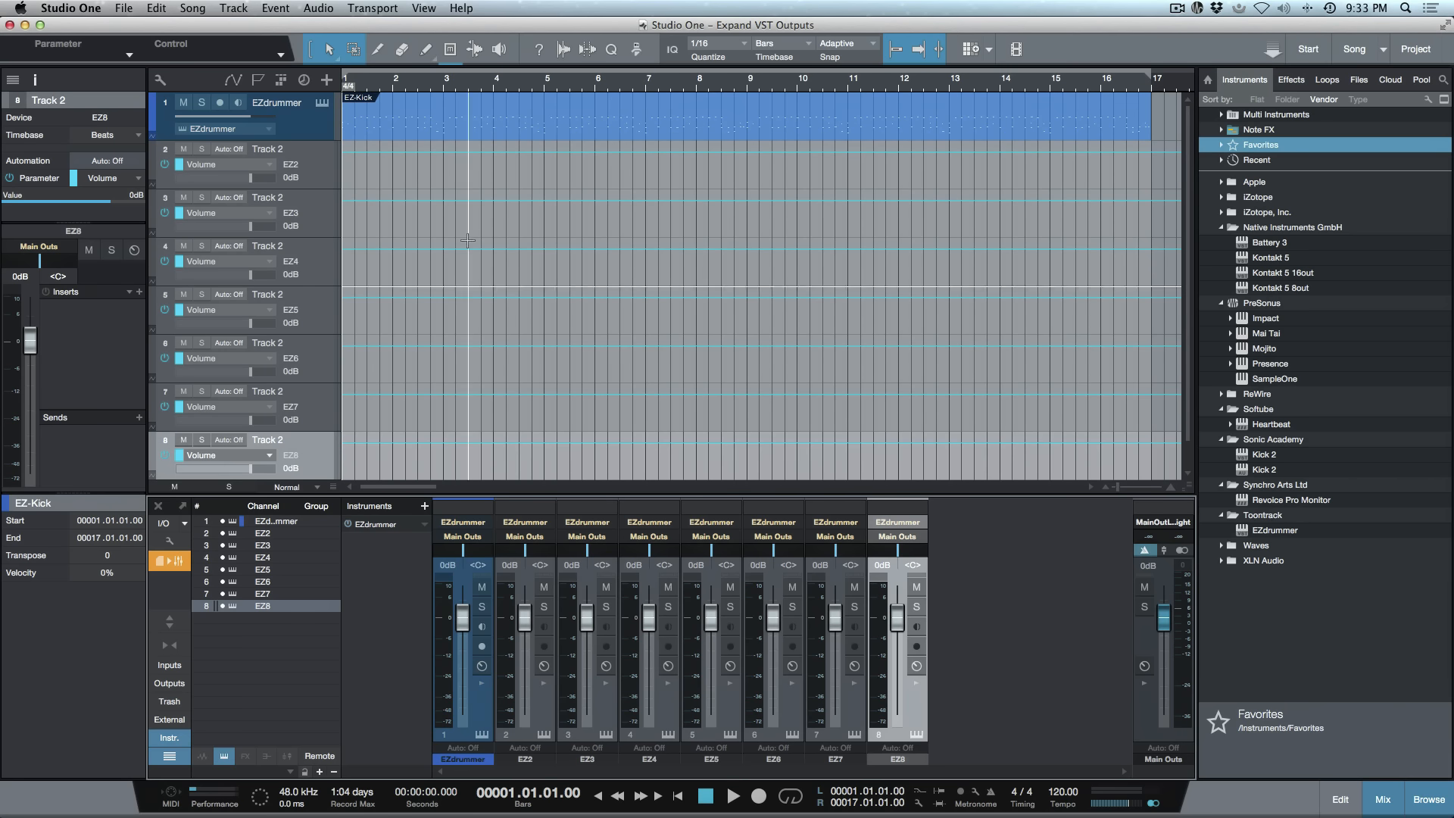
Step: Select the automation tracks for EZ2 through EZ5 in turn to check which mixer channel each one follows
click(313, 135)
click(311, 159)
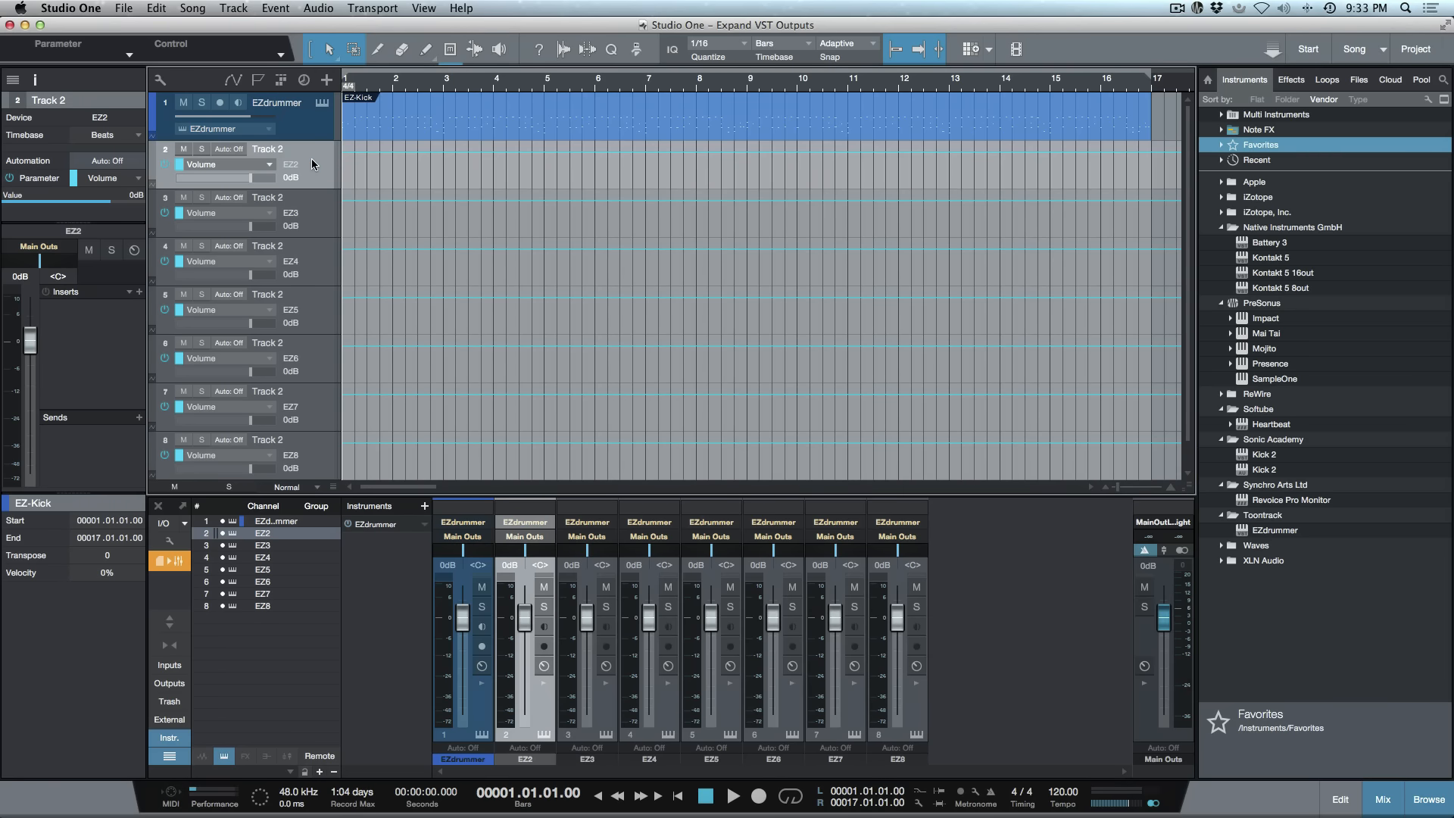
click(314, 206)
click(316, 256)
click(315, 331)
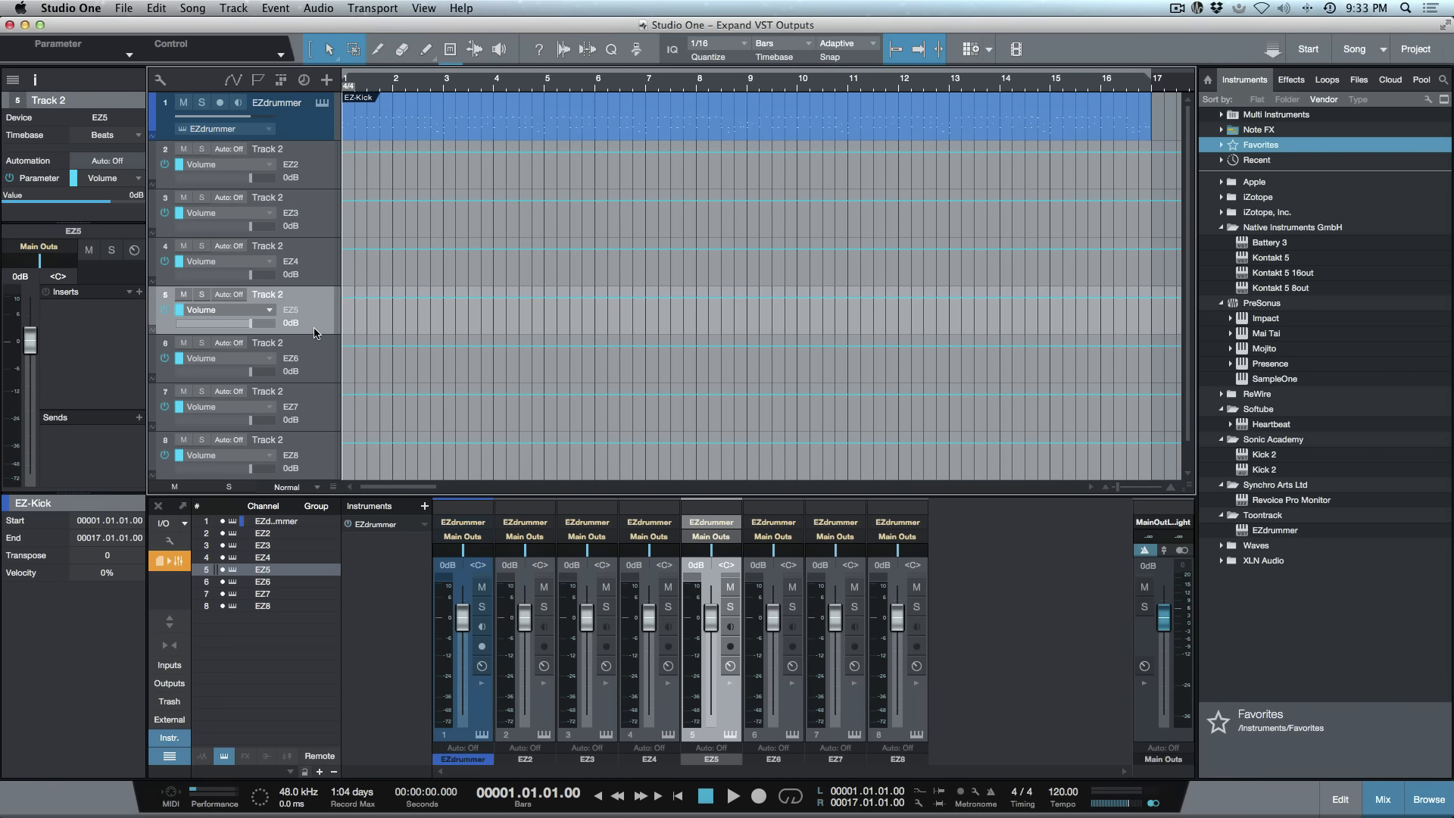
click(325, 275)
click(317, 309)
click(317, 265)
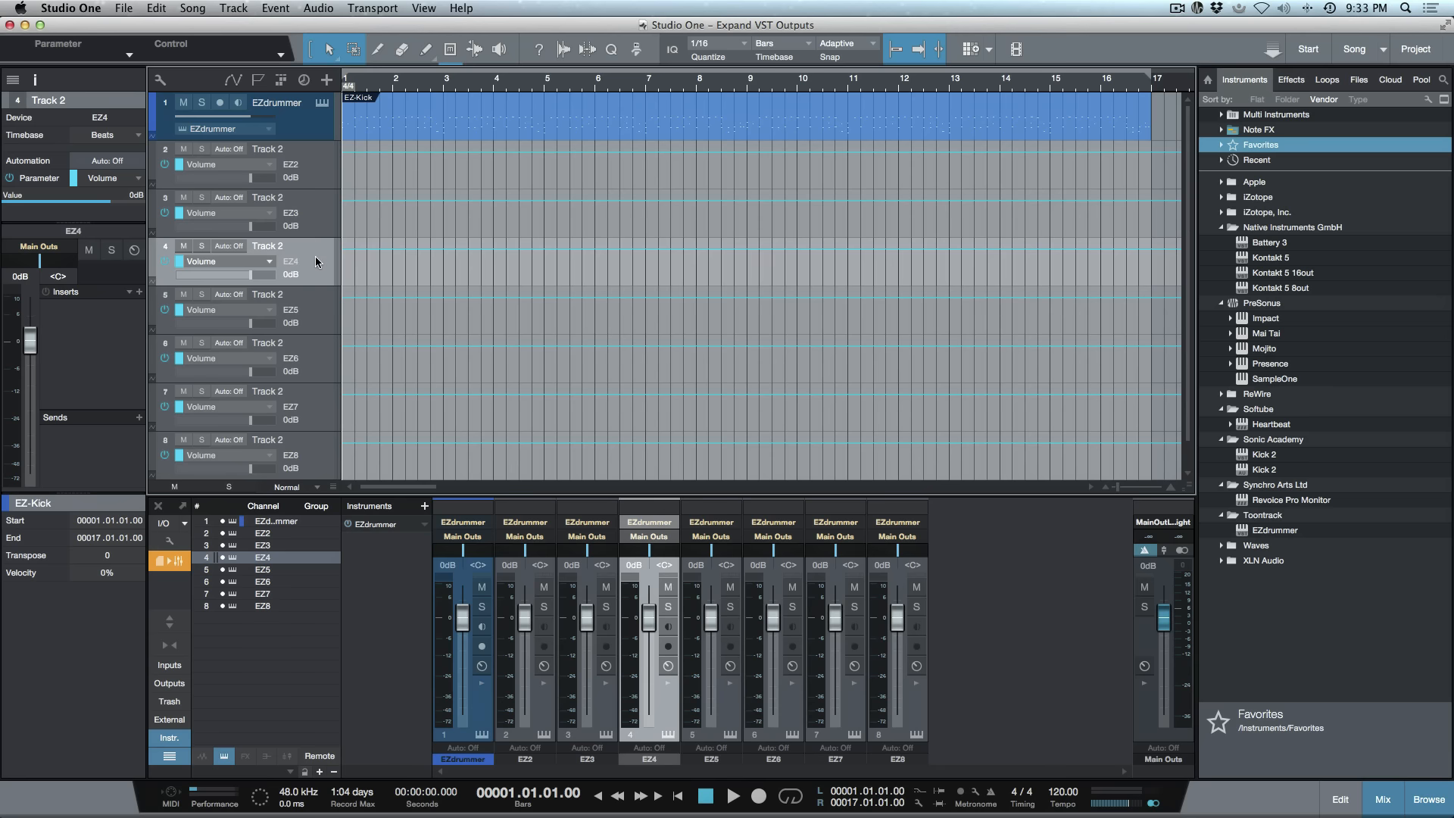
click(319, 208)
click(313, 185)
click(322, 264)
Step: Expand the EZ4 channel, insert a Pro EQ effect on it and close the effect window
click(668, 683)
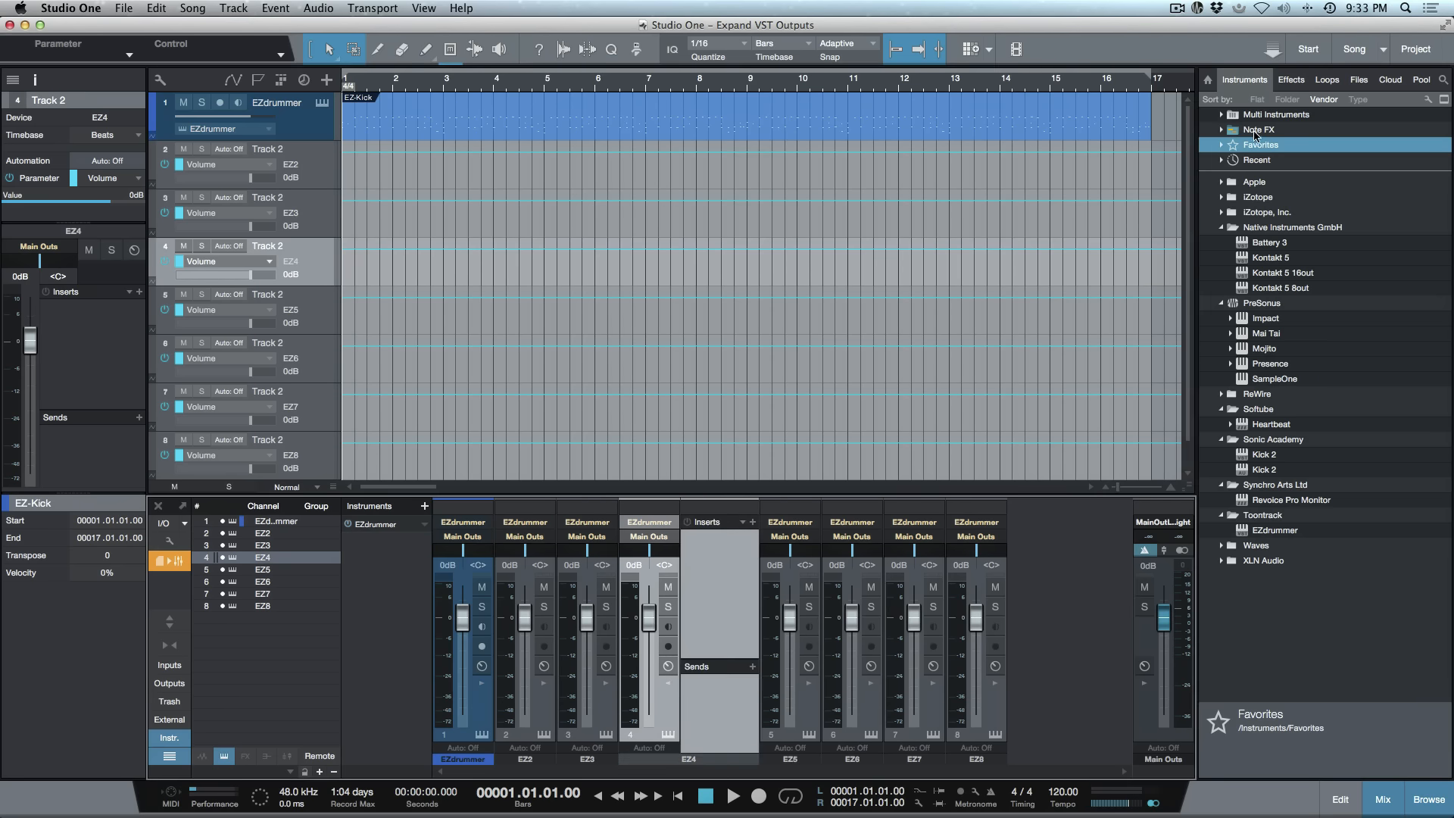
click(1292, 79)
drag(1247, 161, 720, 583)
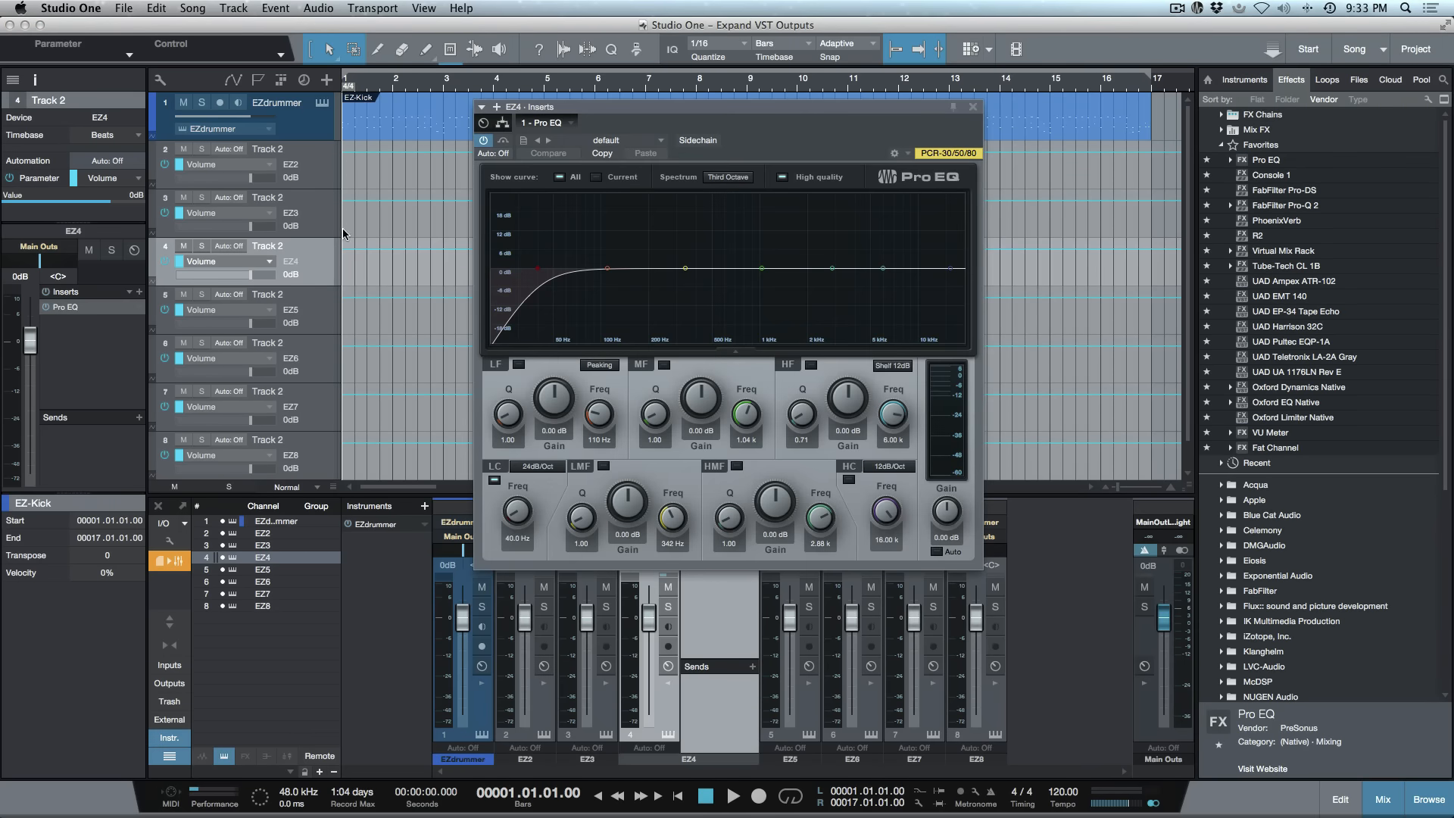
click(973, 108)
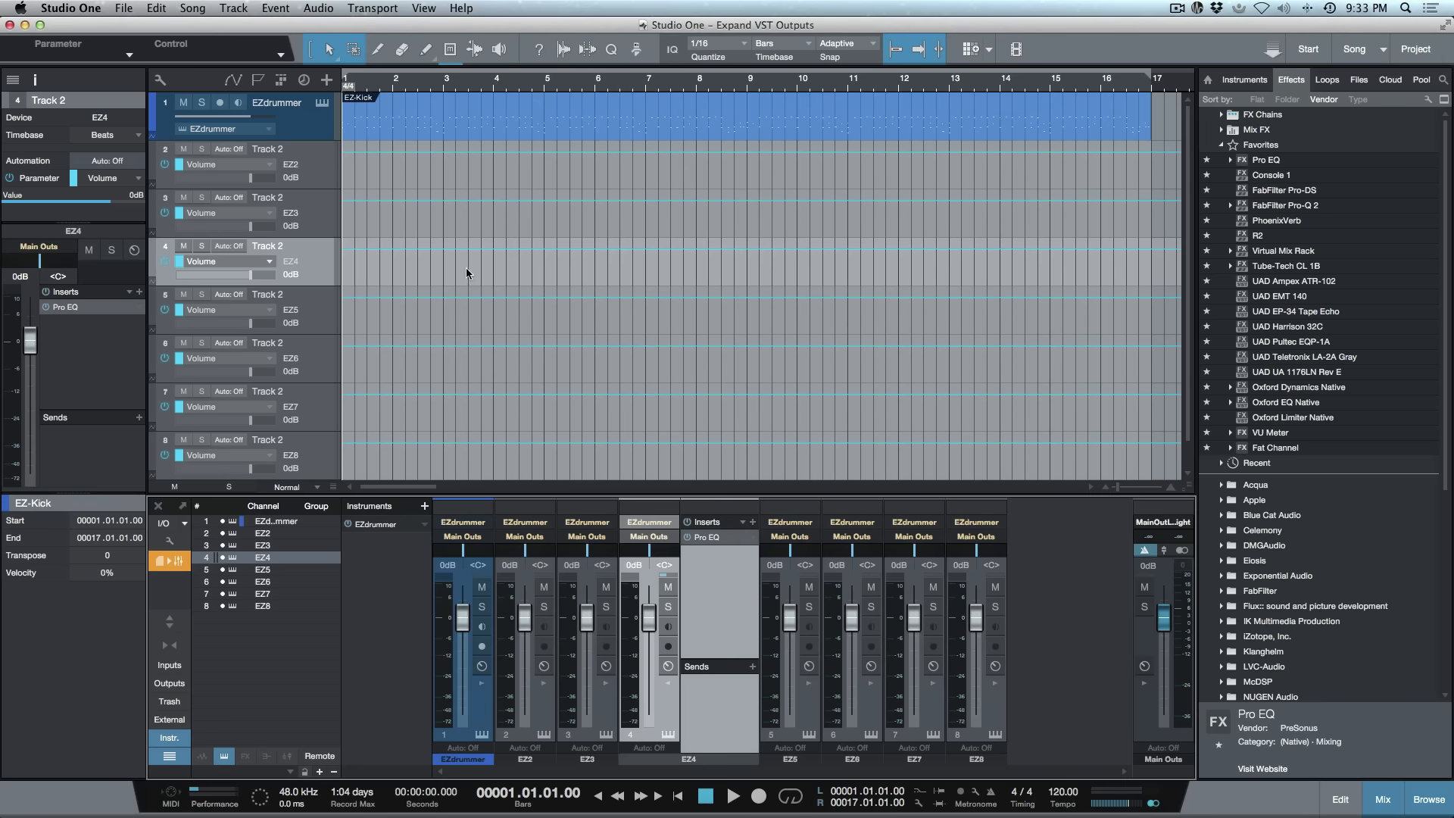
Step: Hide the mixer, enlarge the tracks, and select the EZ3 and EZ4 tracks to compare their inserts in the inspector
click(322, 225)
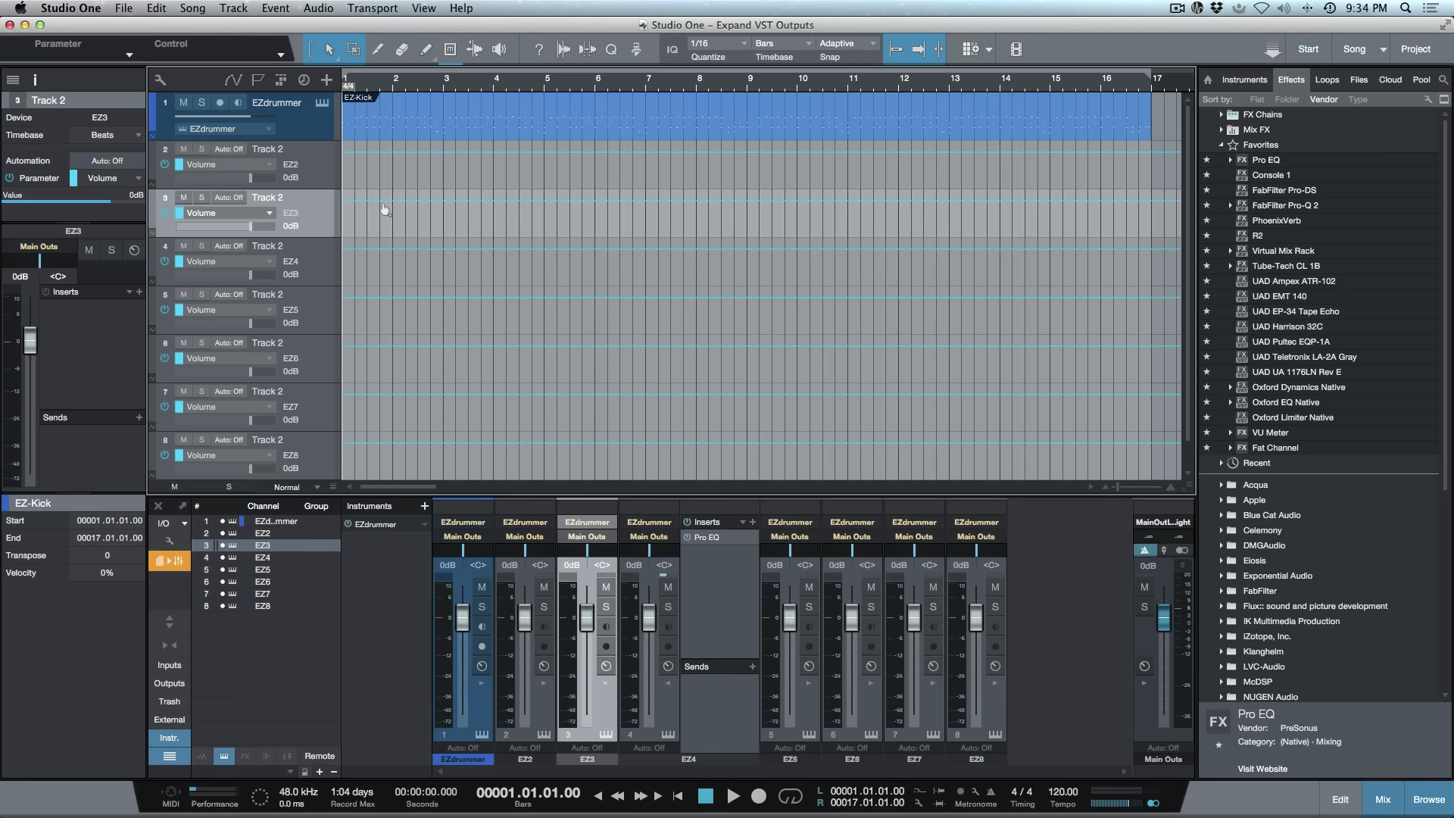
click(317, 177)
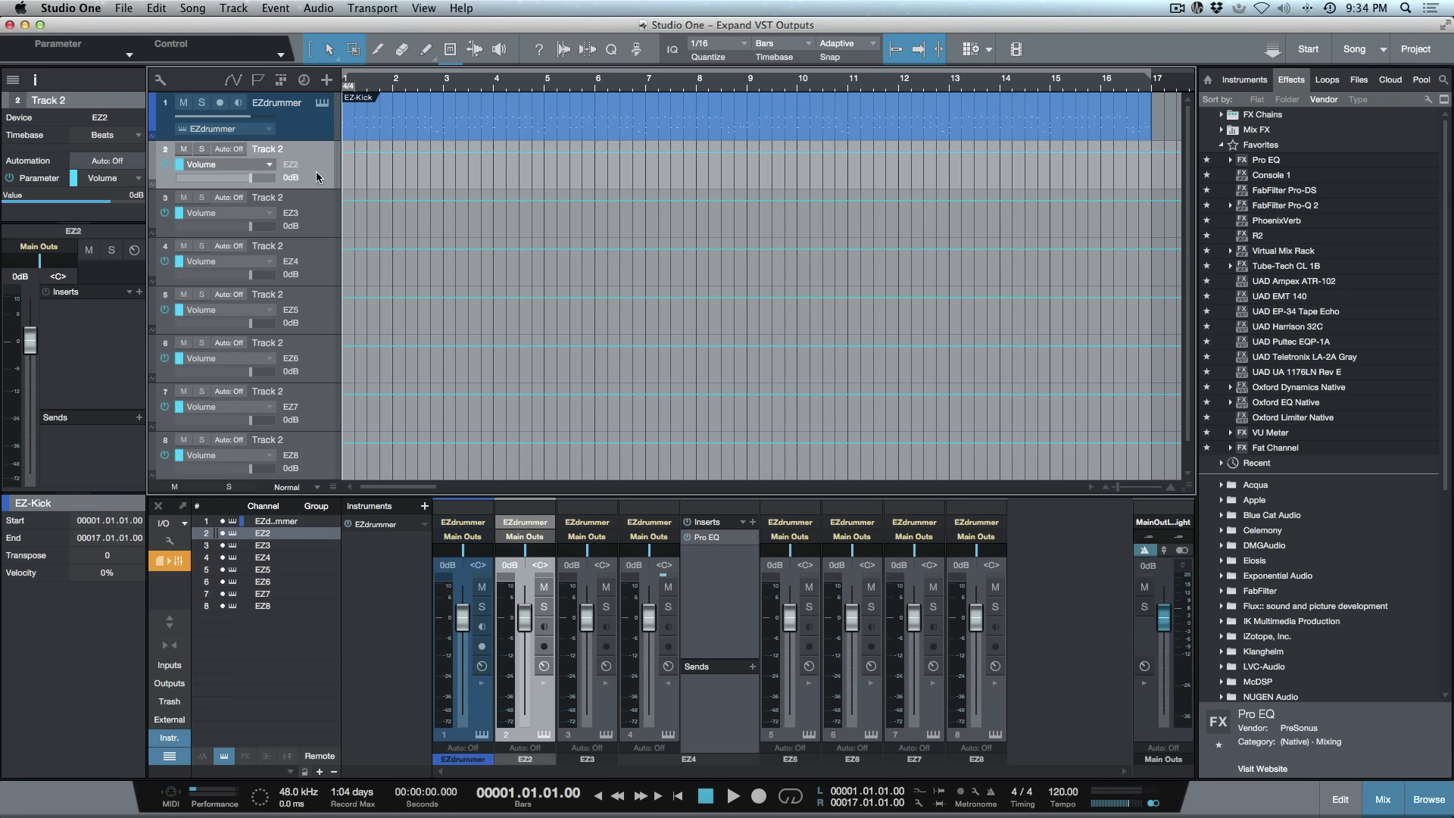
key(F3)
key(shift+e)
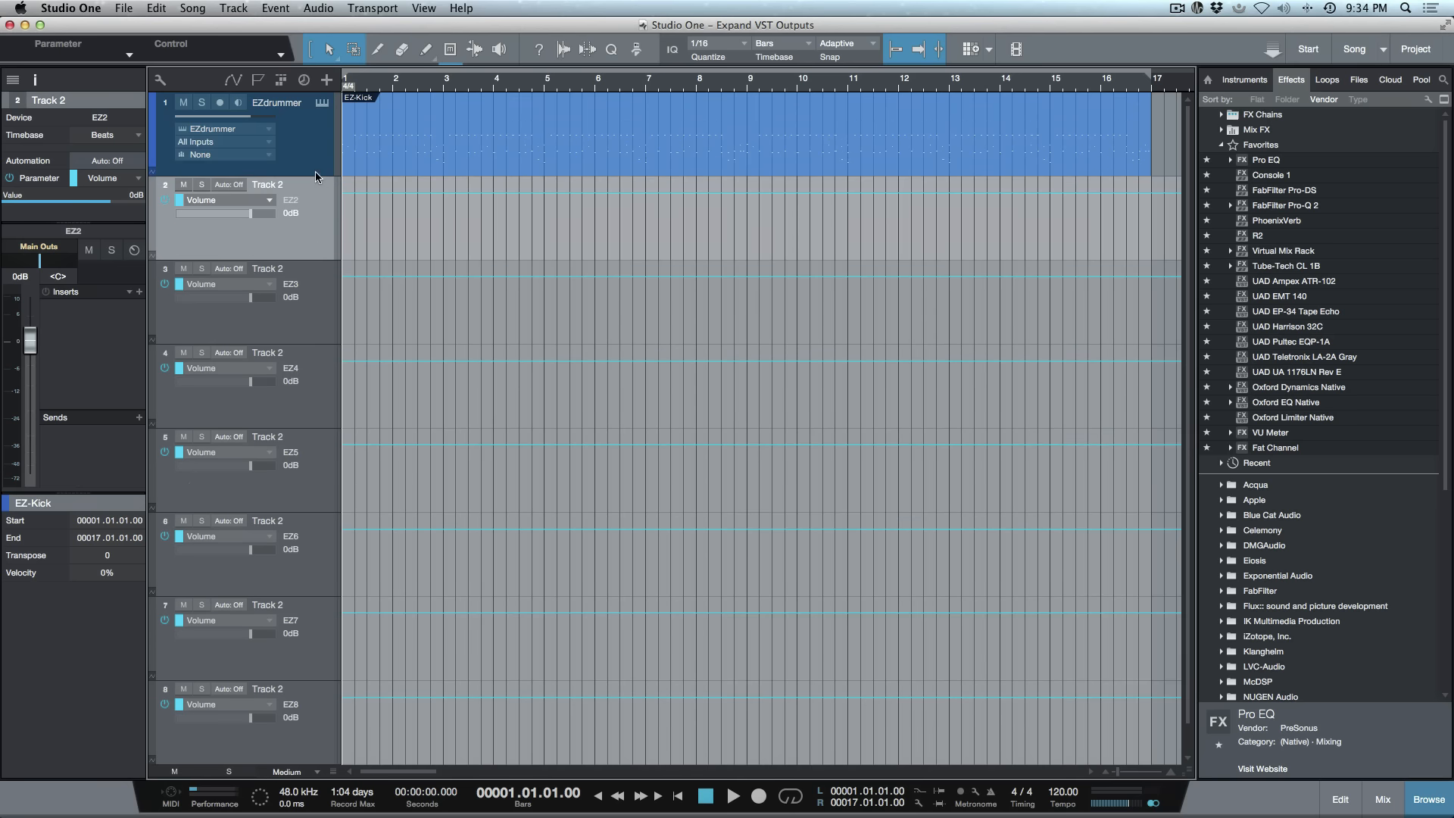
click(316, 333)
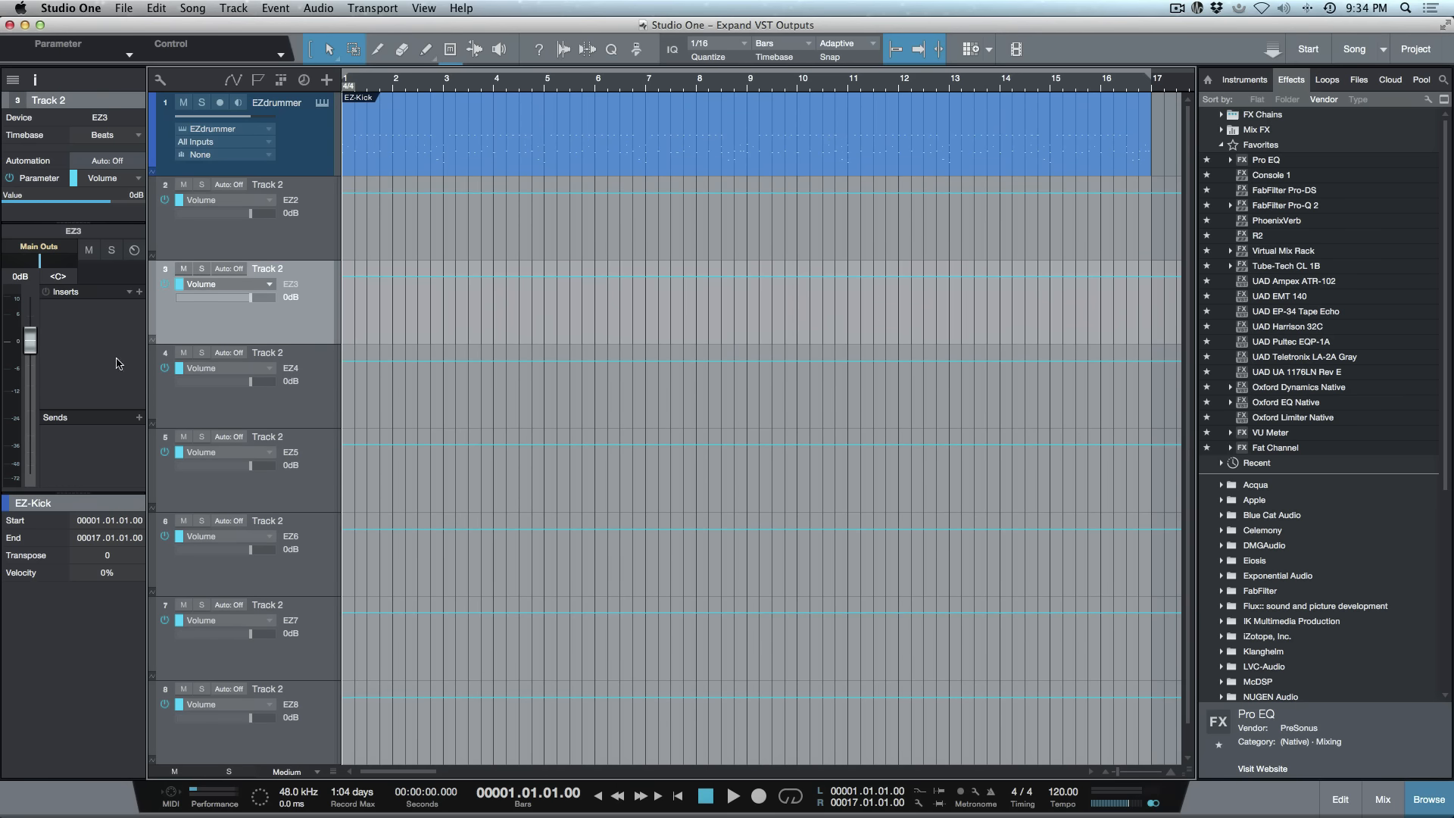
click(275, 402)
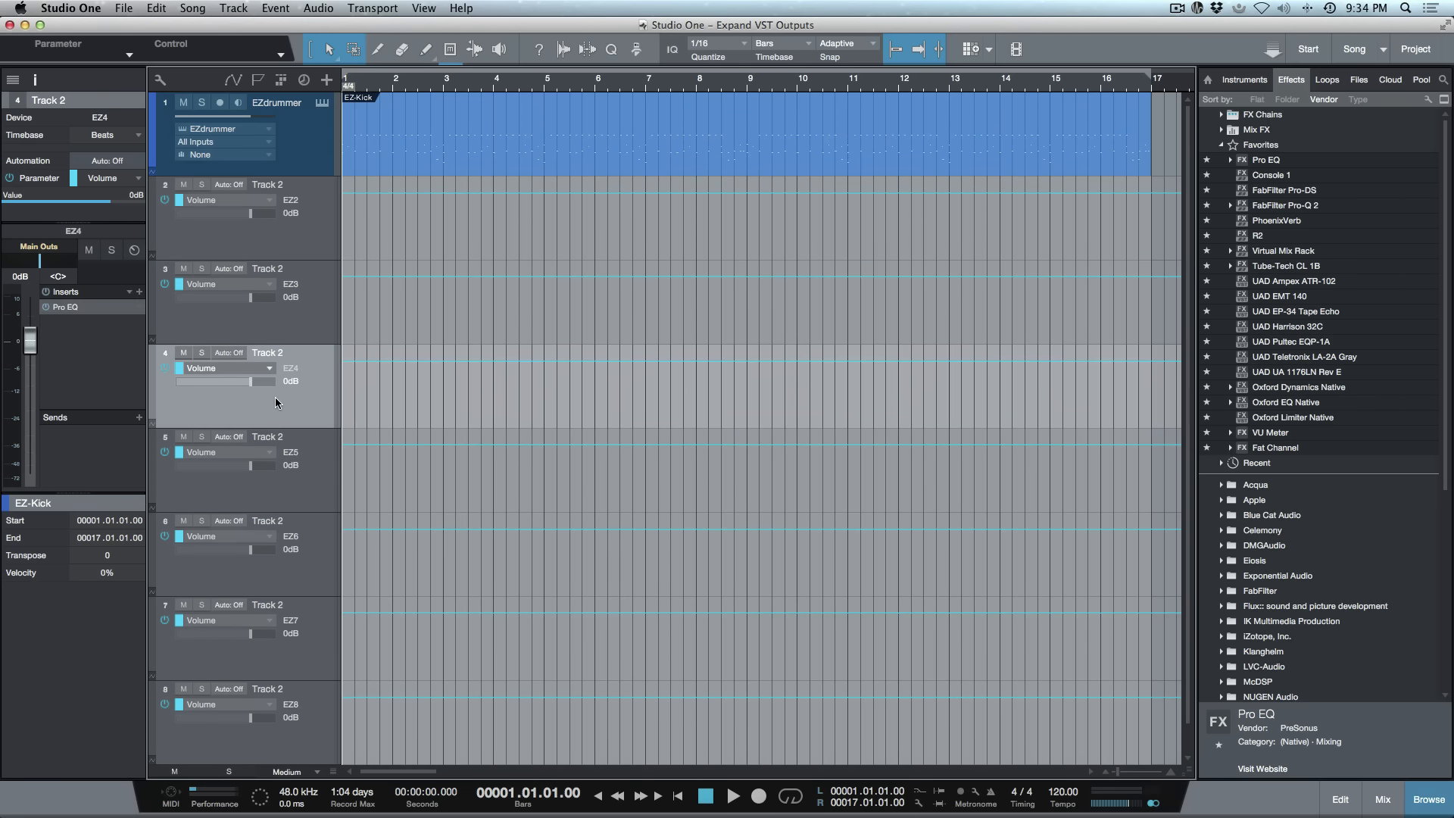
click(303, 341)
Step: Show the mixer again with the track height at Normal, and collapse the expanded EZ4 channel
key(F3)
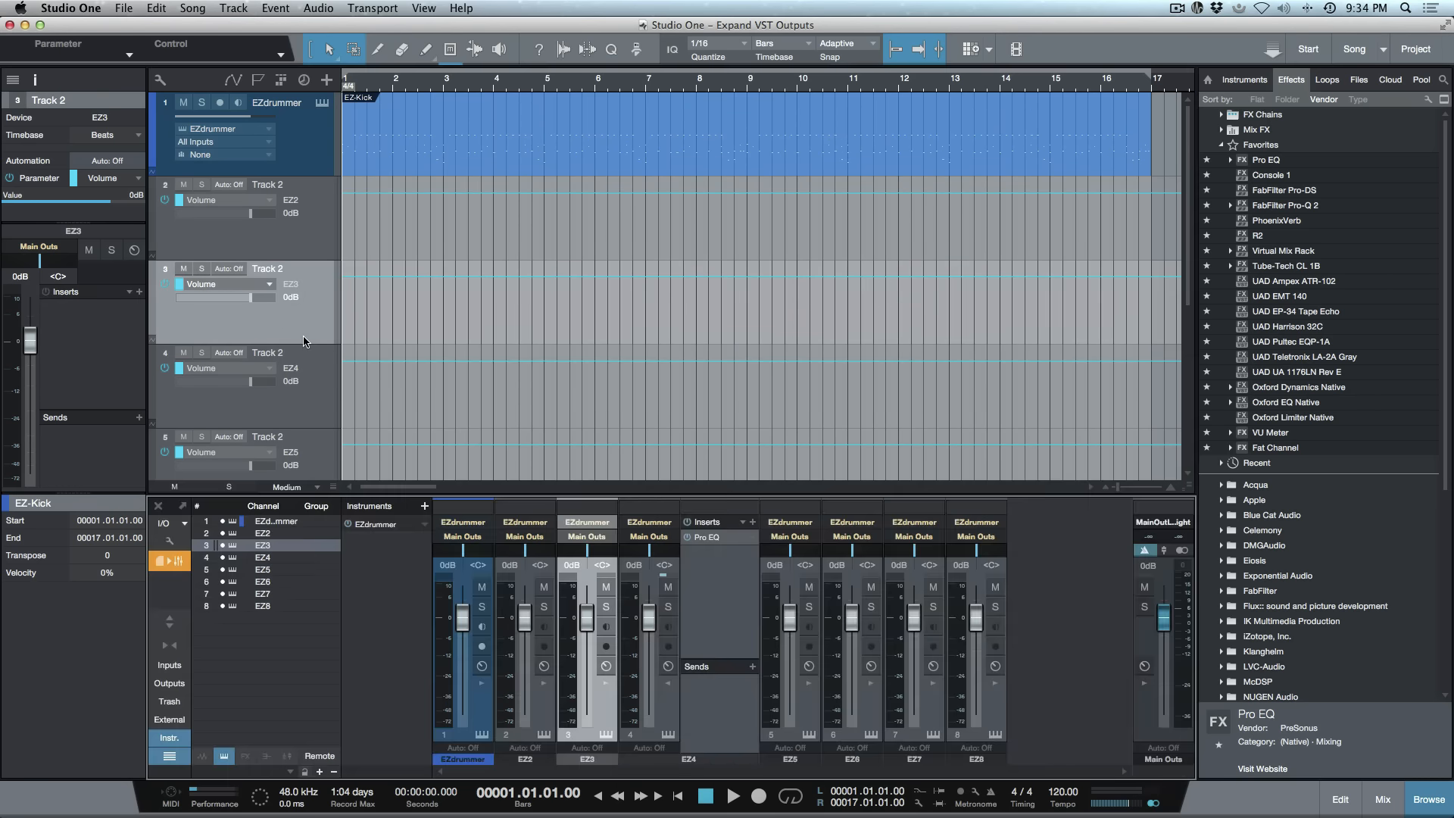
key(shift+w)
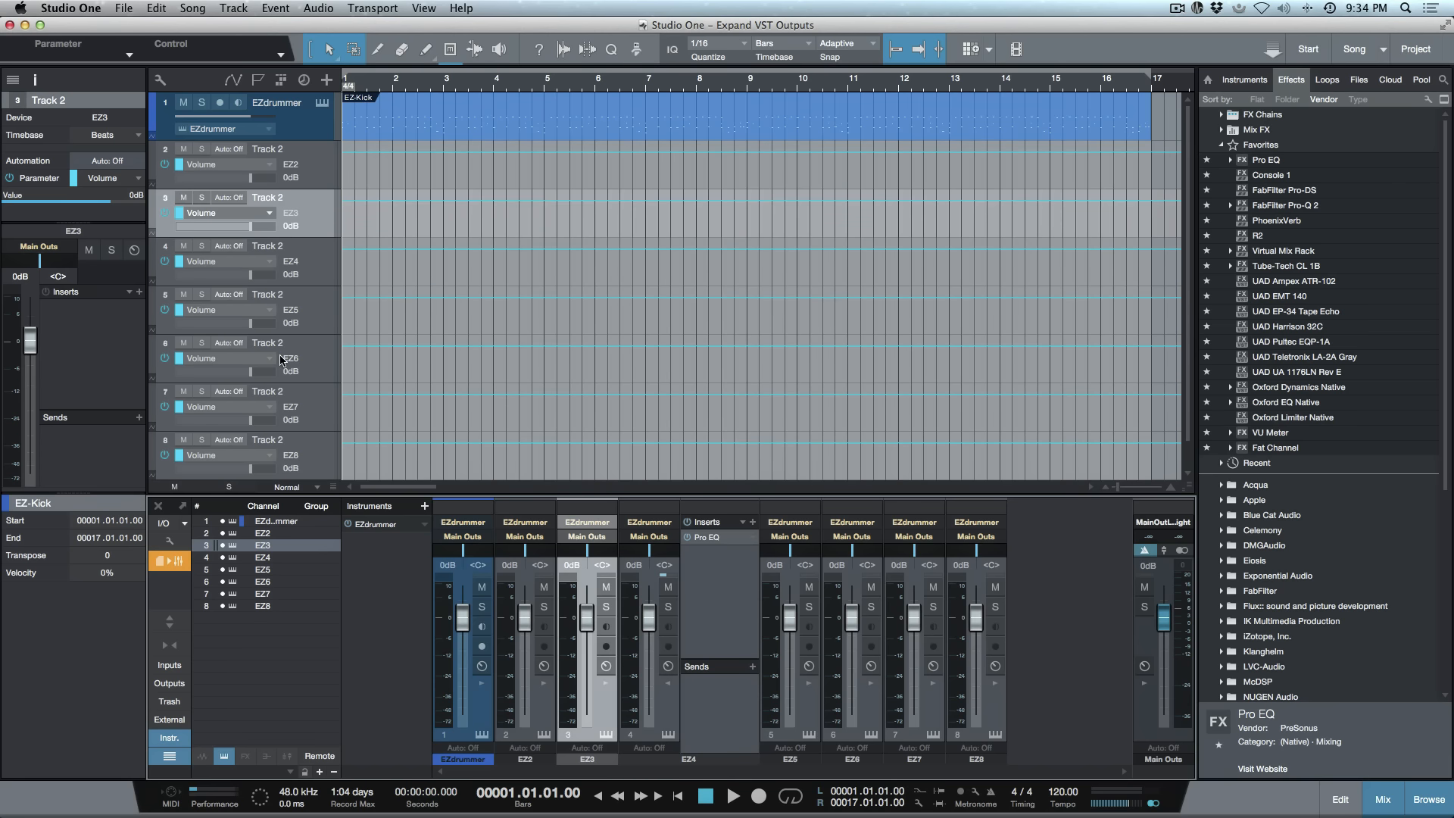
click(671, 712)
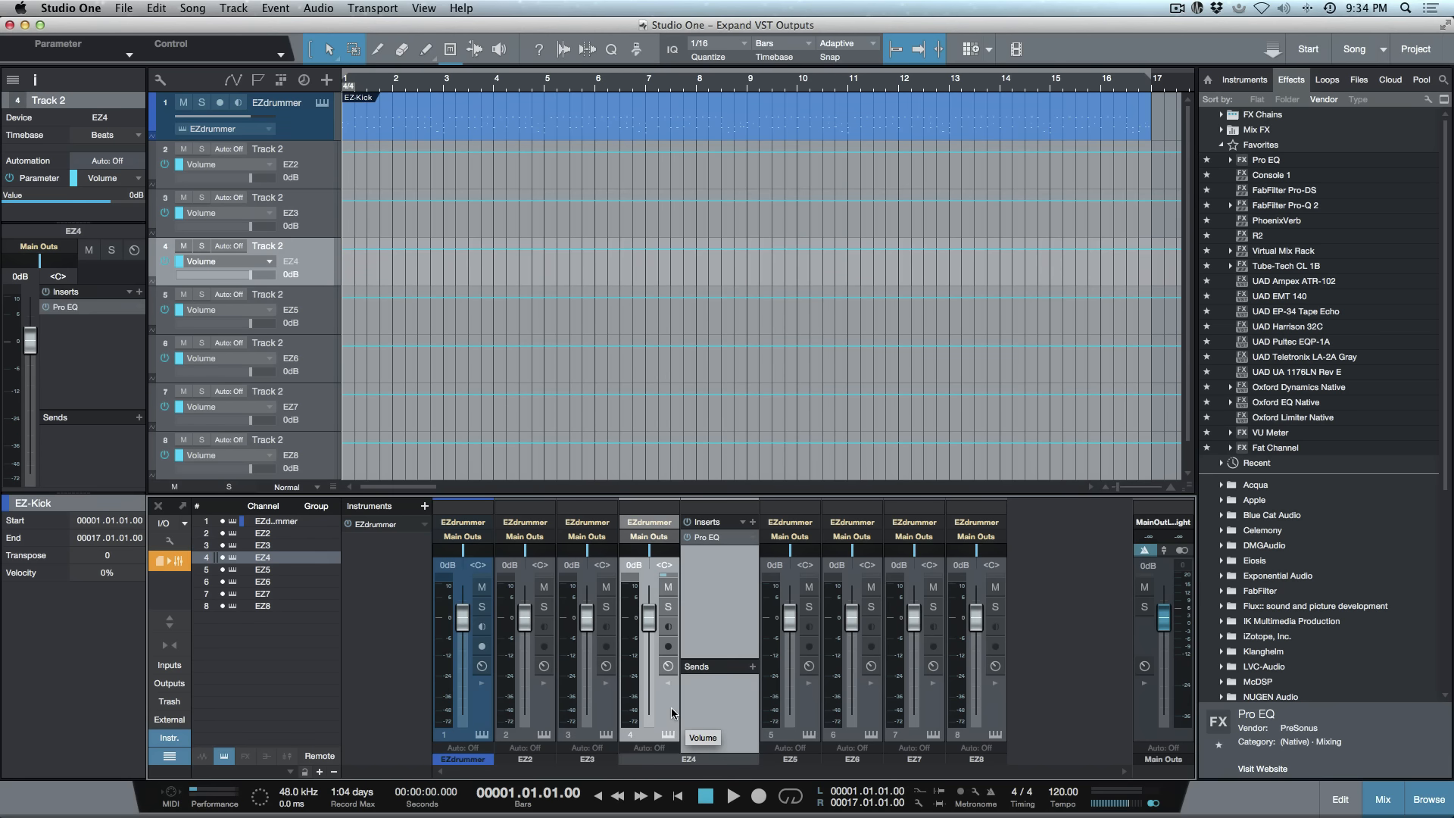
double_click(672, 714)
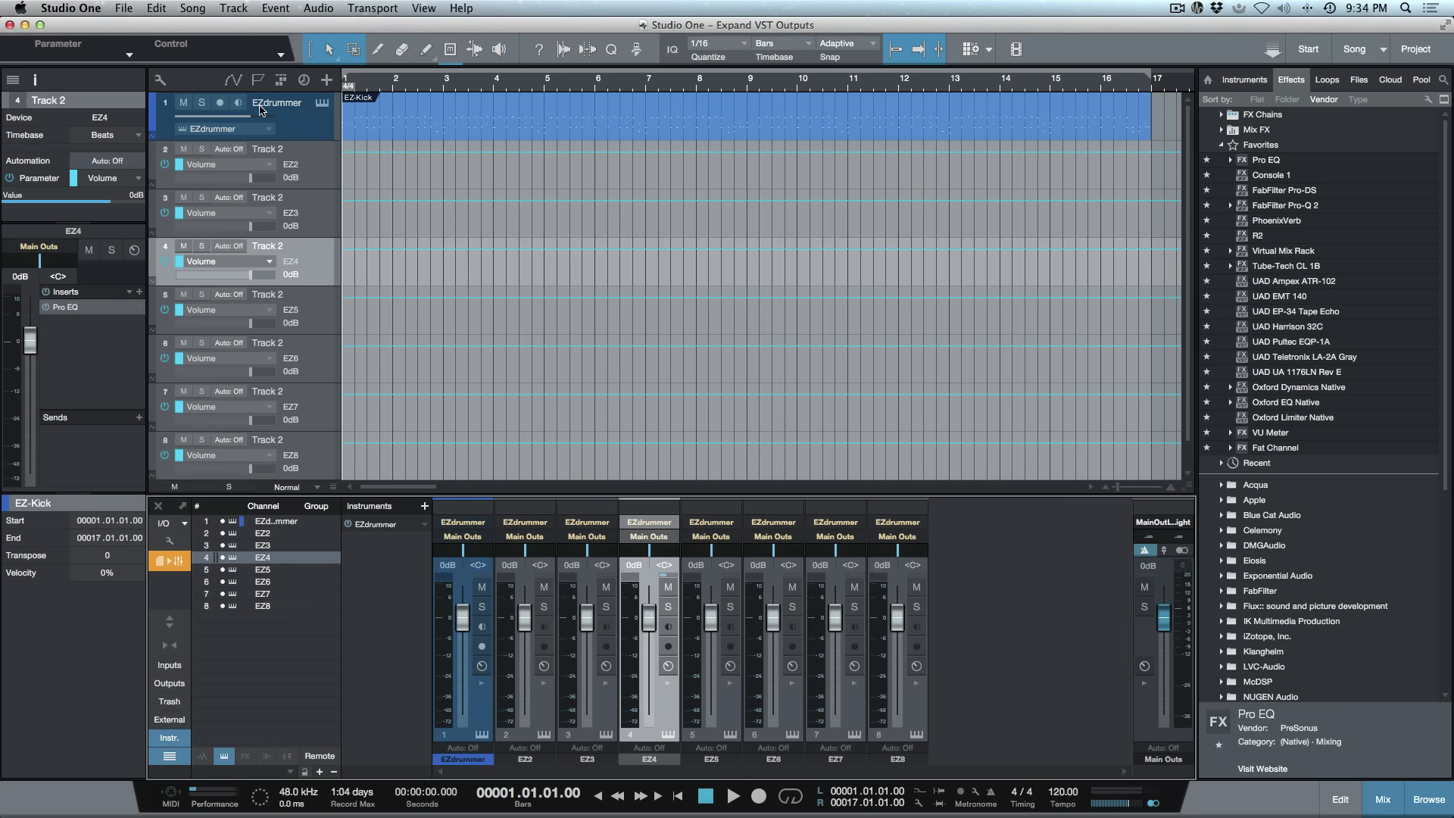
Step: Show the EZdrummer window for reference and rename track 1 as Kick and track 2 as Snare
key(shift+F11)
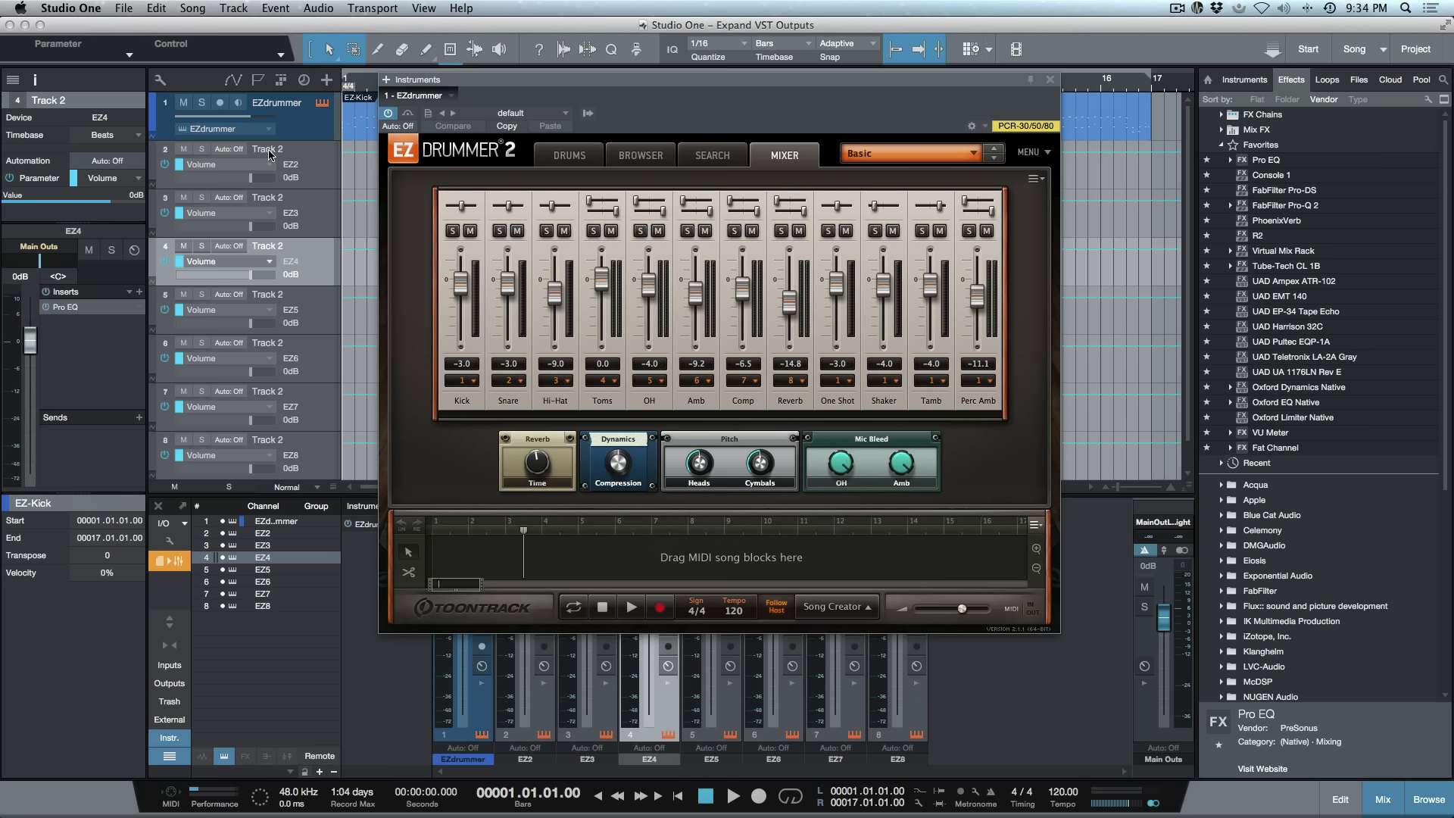
double_click(270, 105)
text(Kick)
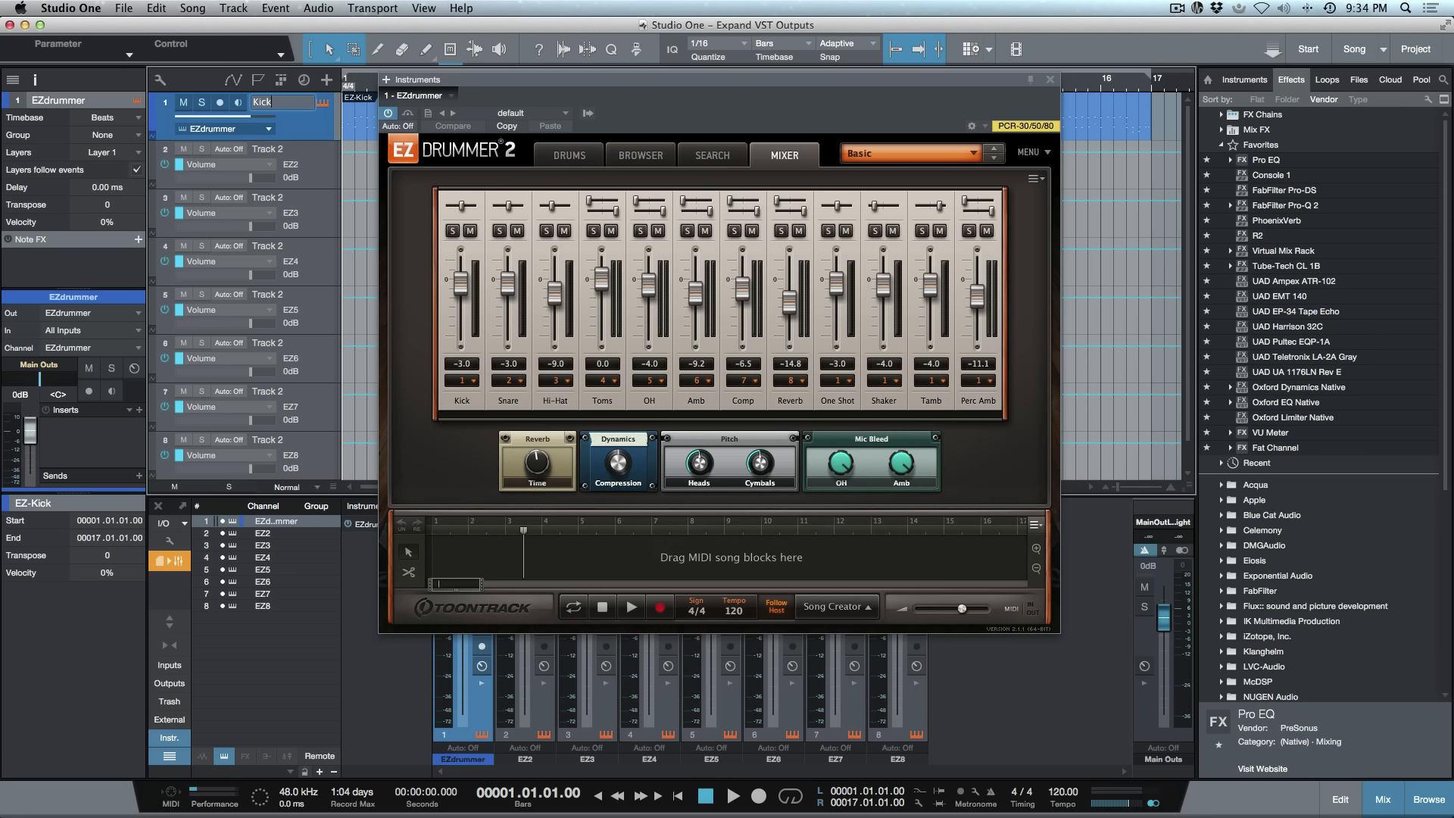
key(Tab)
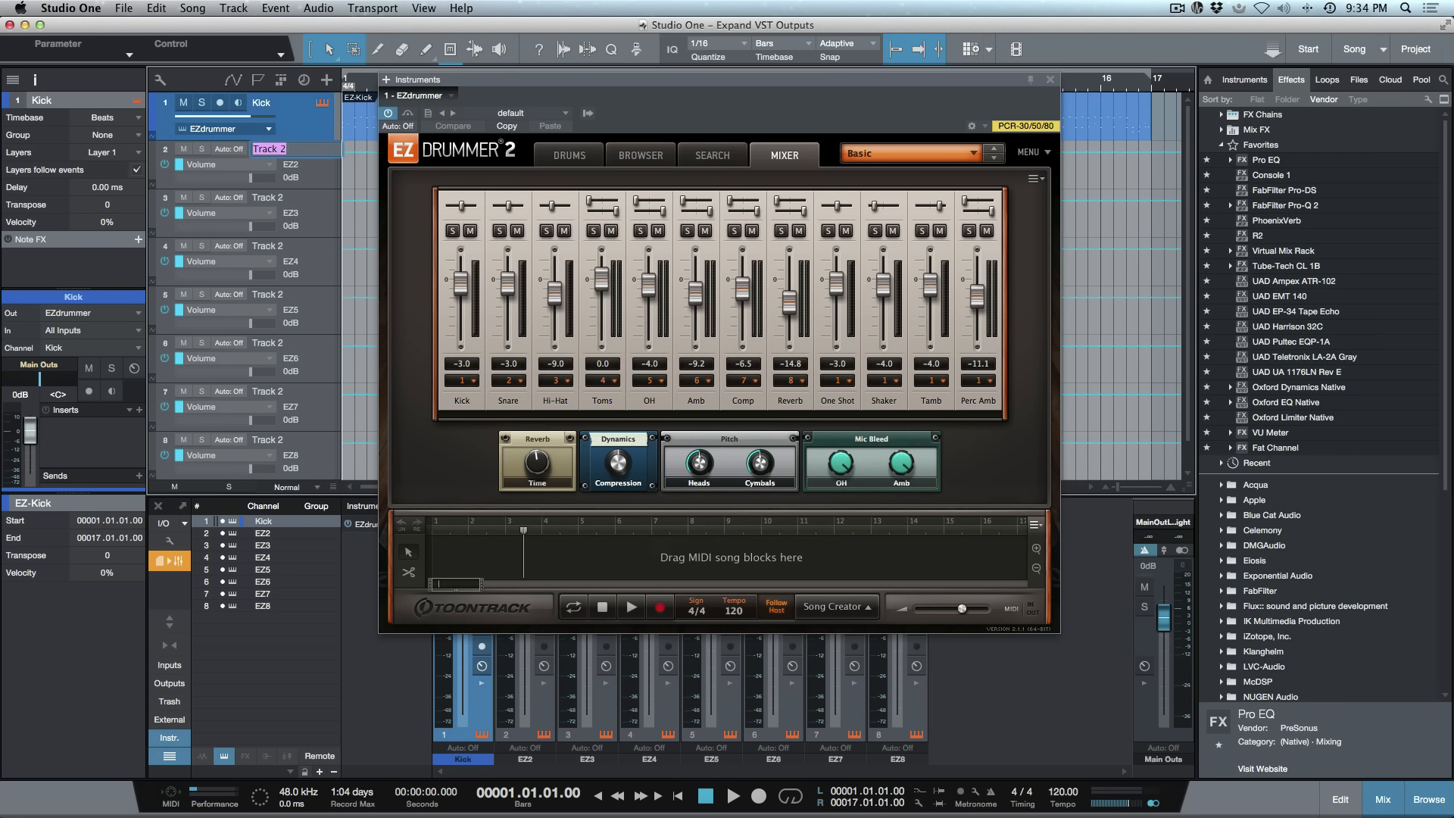
text(Snare)
key(Return)
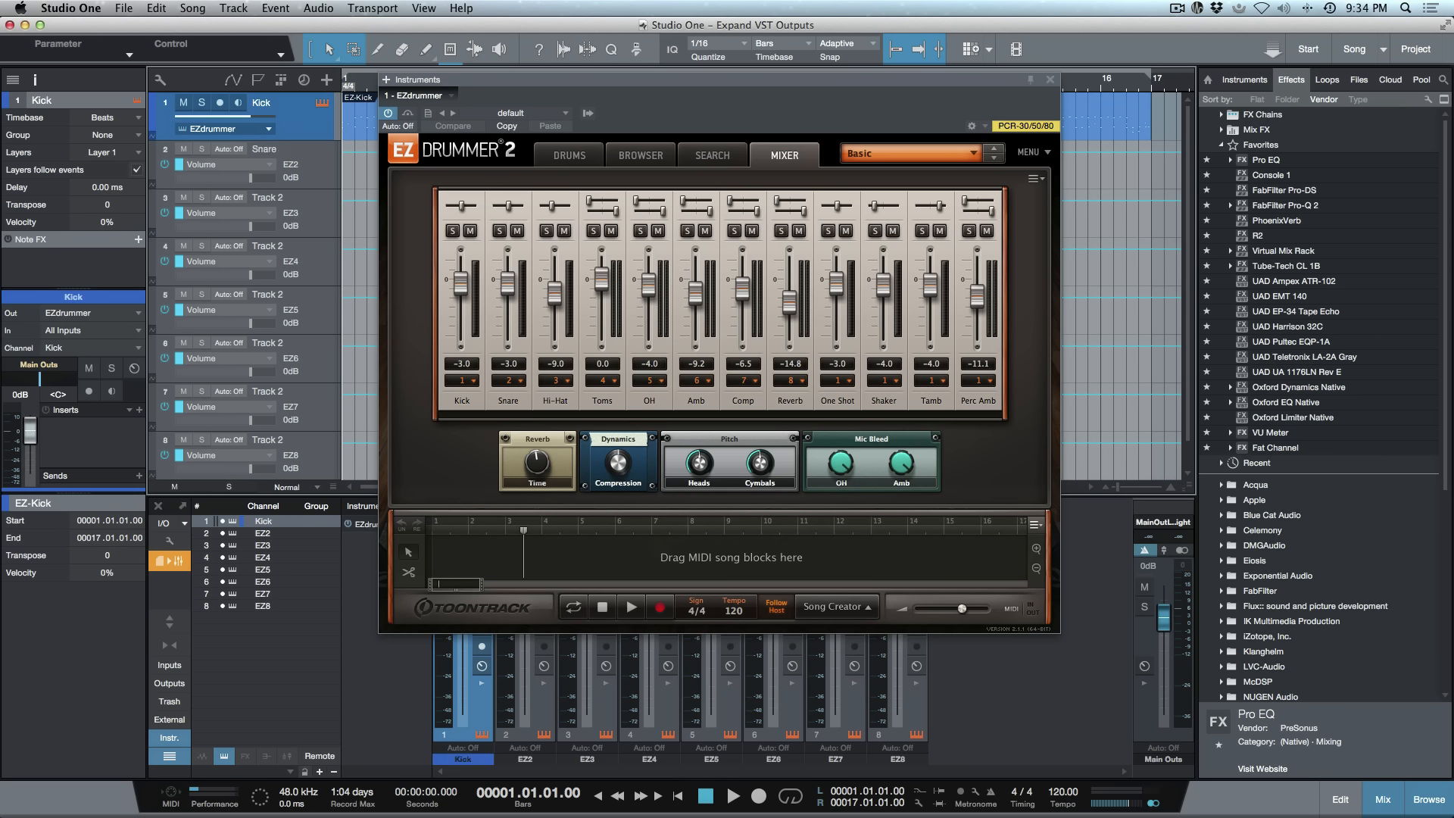
Step: Rename the EZ2 mixer channel as Snare to match its automation track
click(272, 149)
double_click(271, 148)
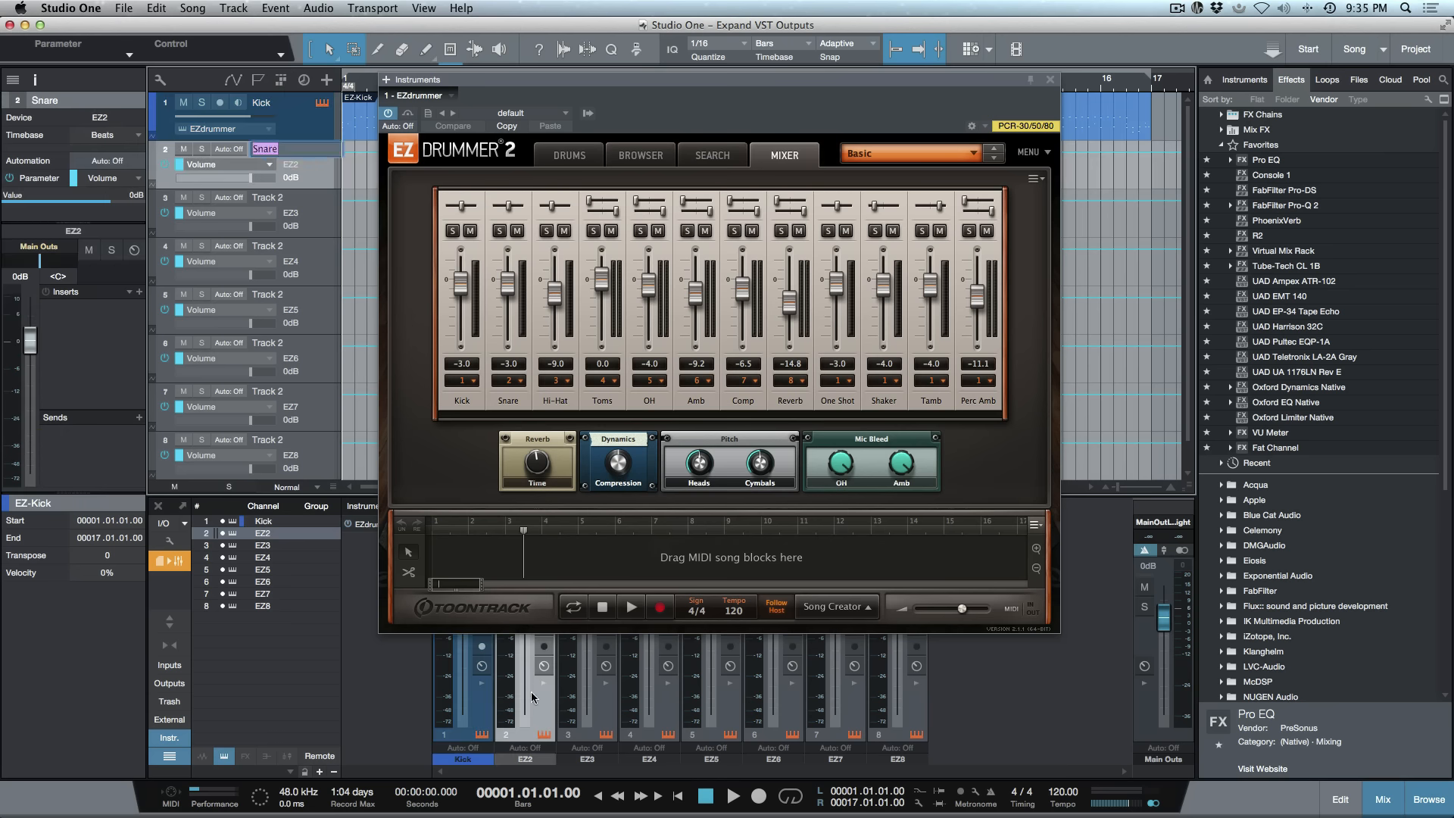
double_click(522, 758)
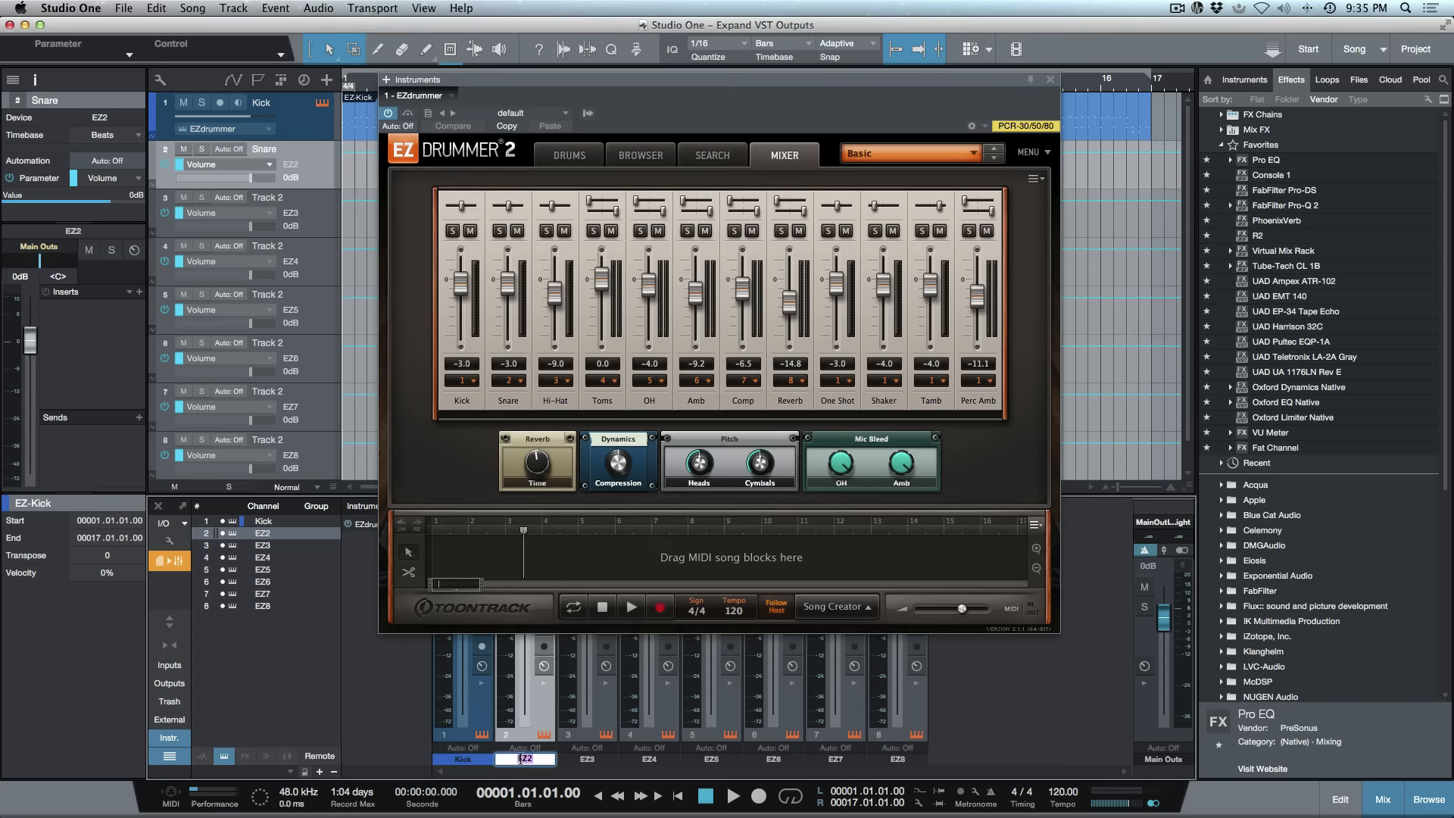
text(Snare)
key(Return)
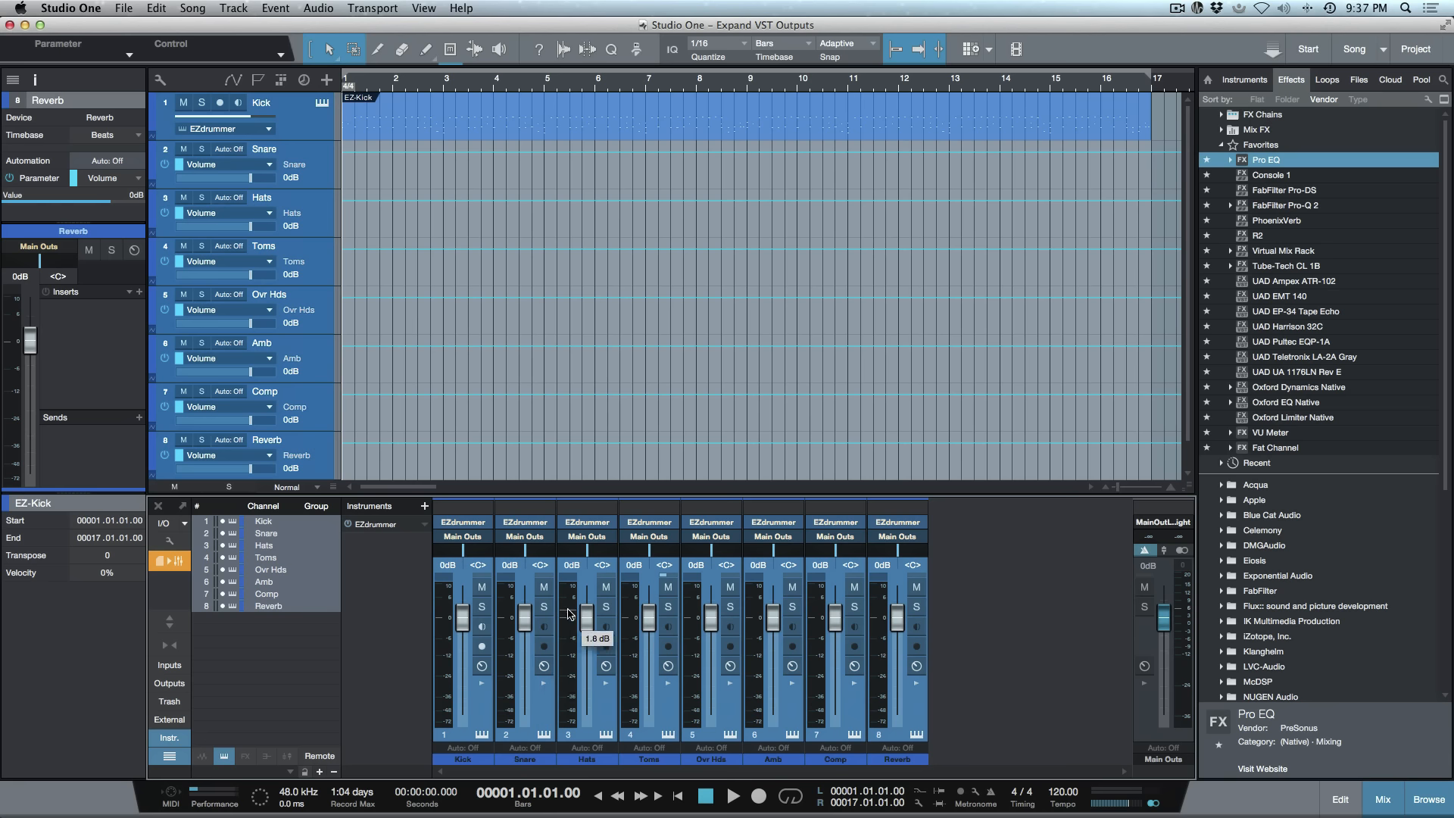
Step: Show the mixer's insert racks at a larger height to view the channel effects, and collapse them again
key(shift+F3)
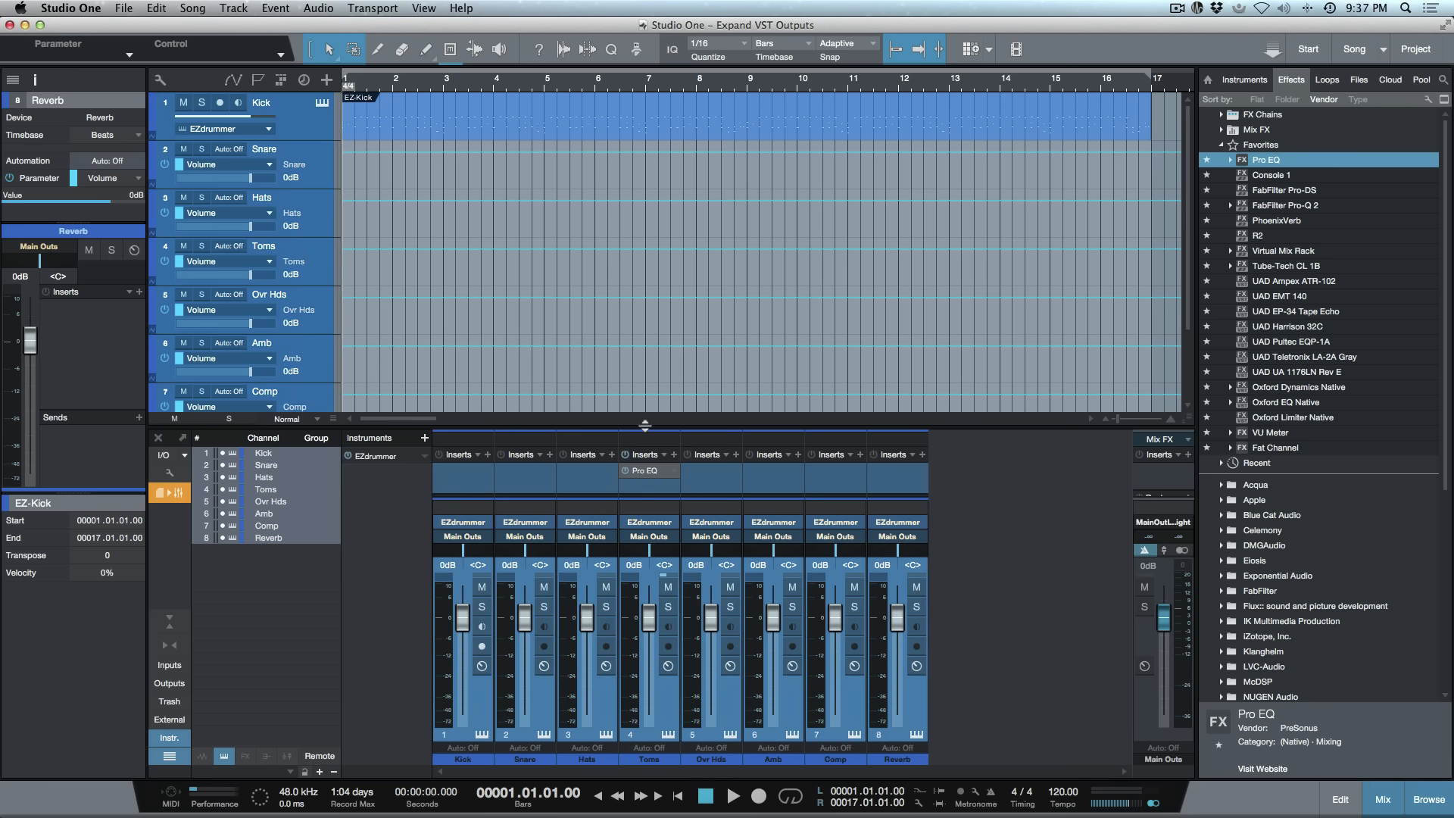
drag(653, 428, 653, 334)
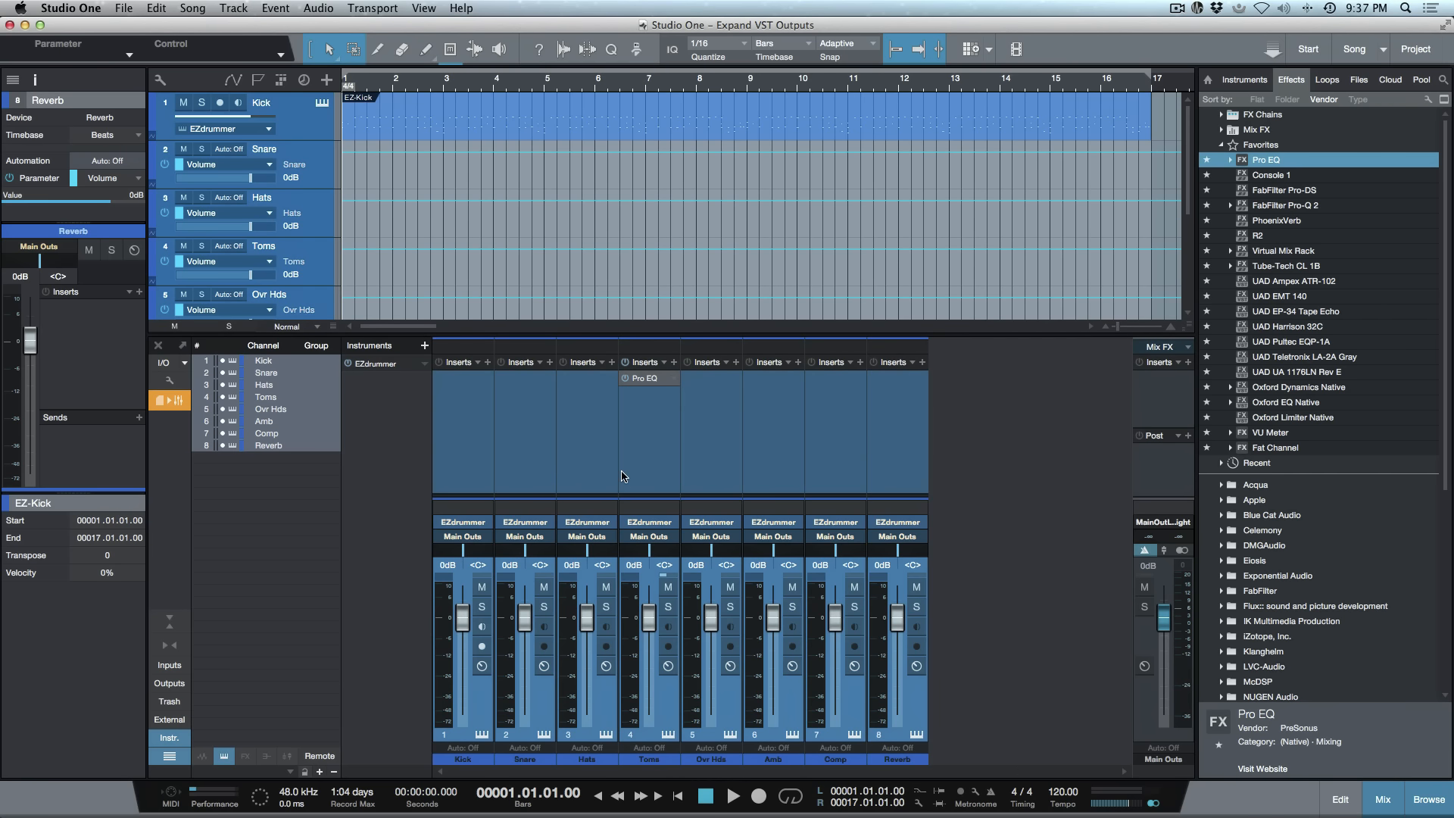
key(shift+F3)
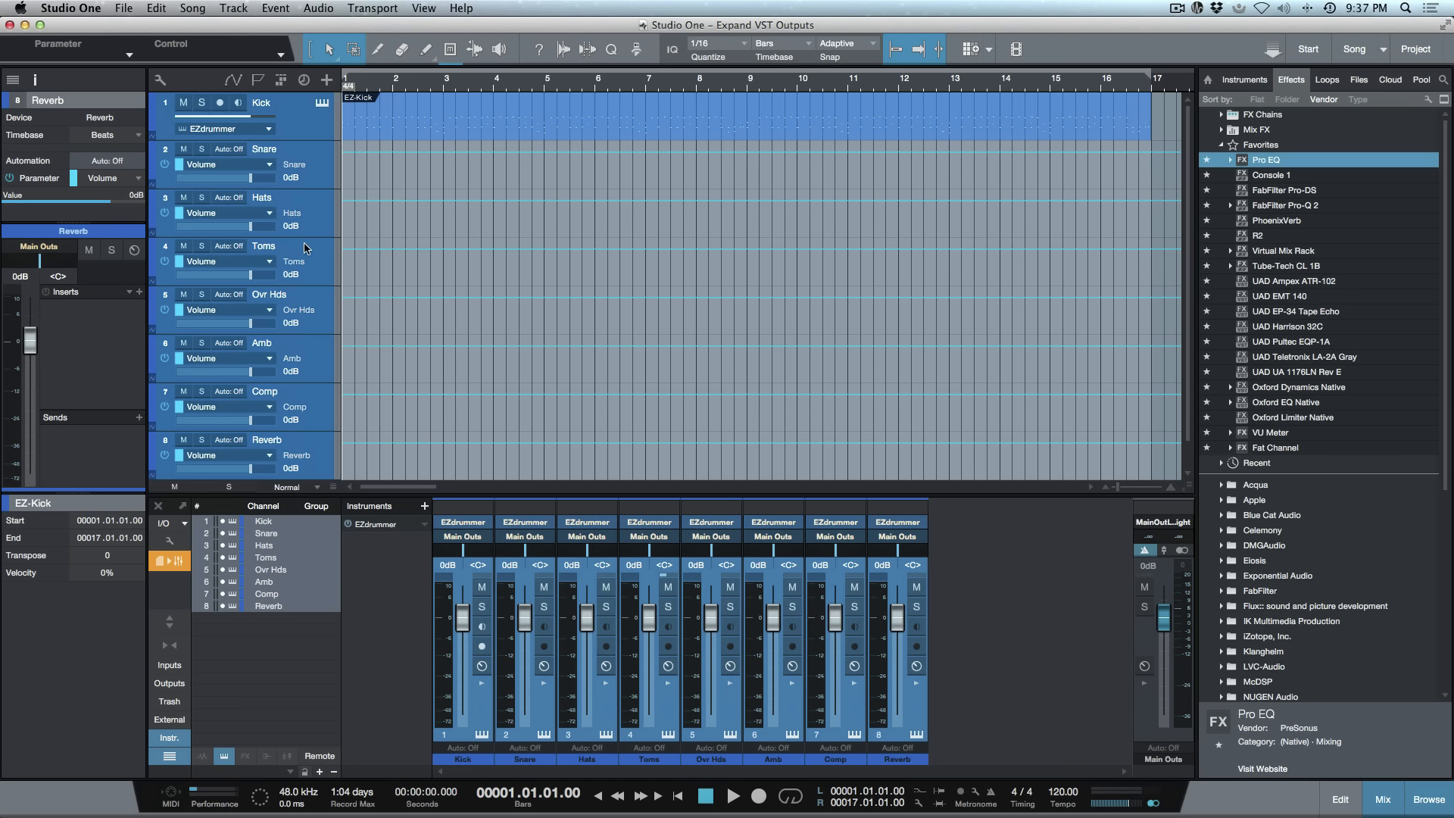
Step: Export the eight drum channels as stems imported to tracks, using Channels as the source and an empty filename prefix
key(super+shift+e)
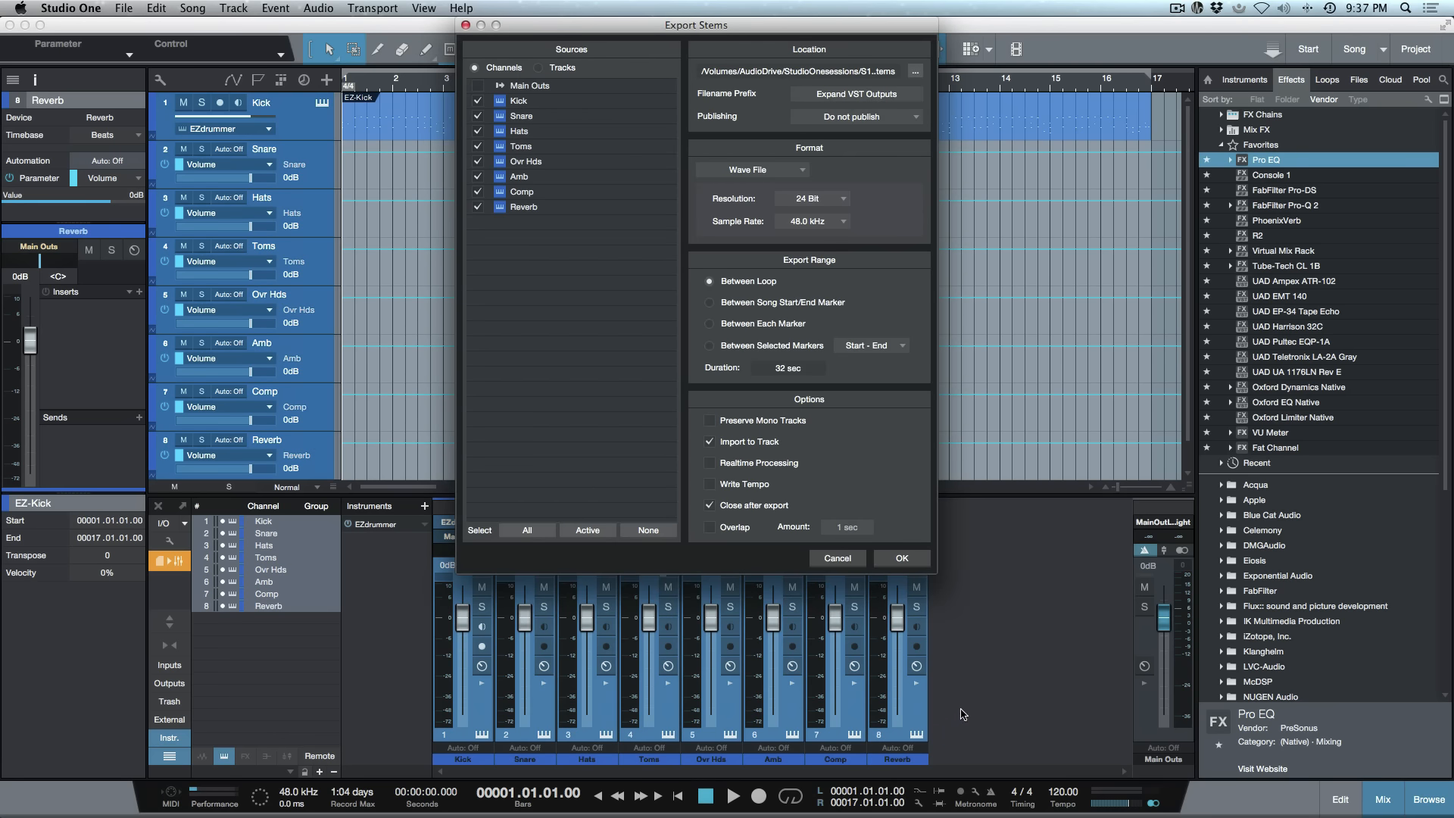
click(538, 67)
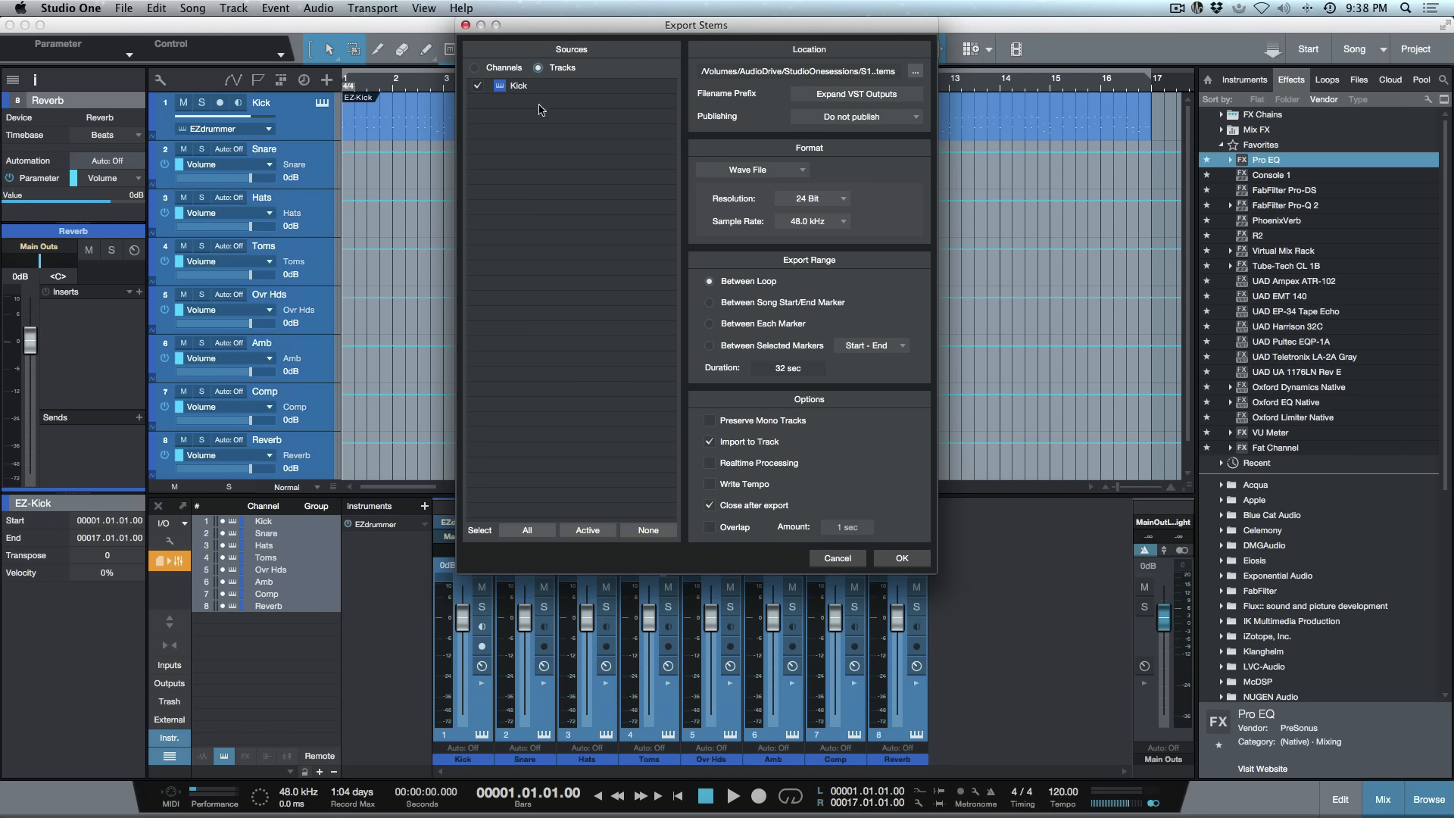
click(475, 69)
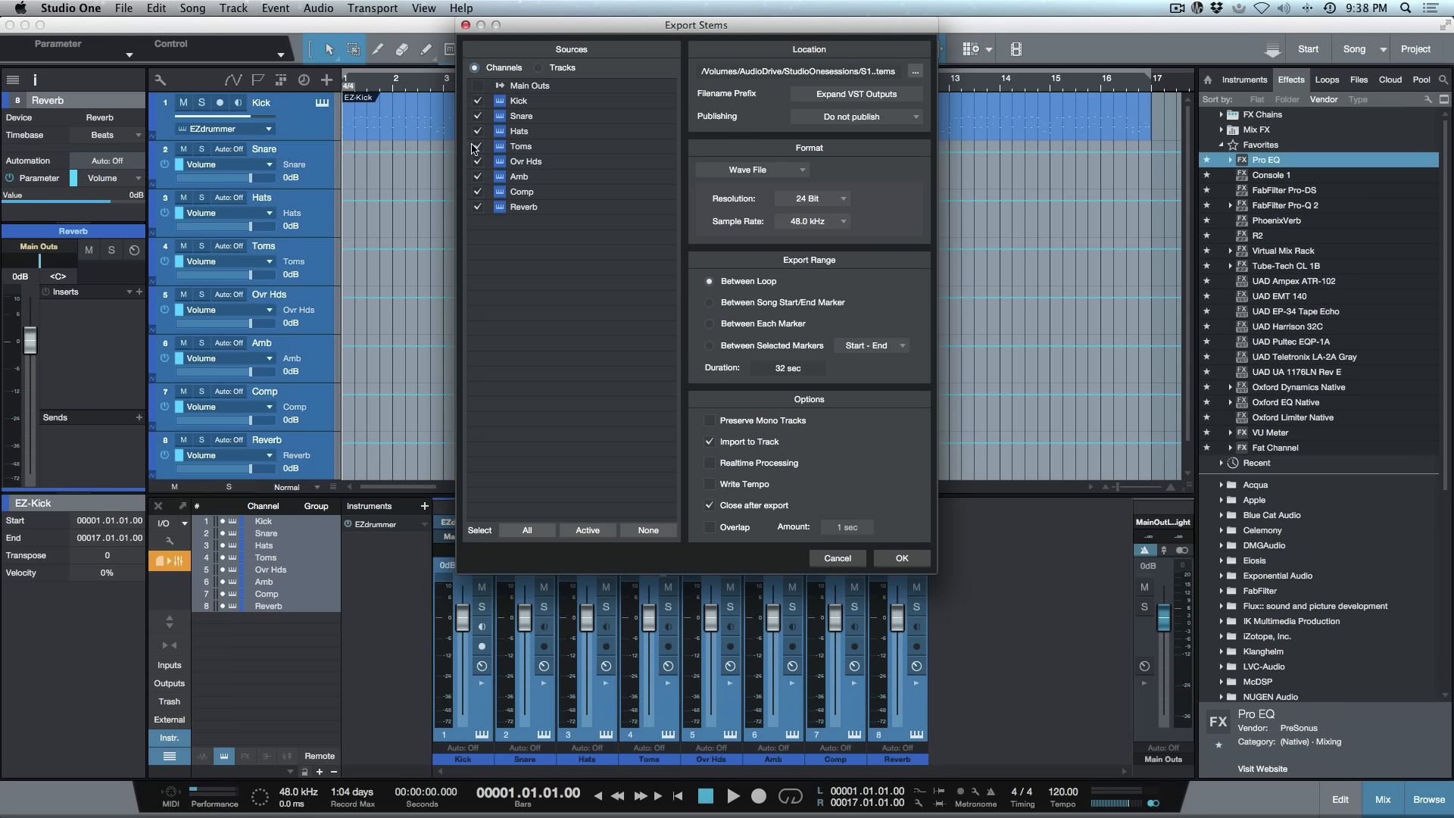
click(845, 95)
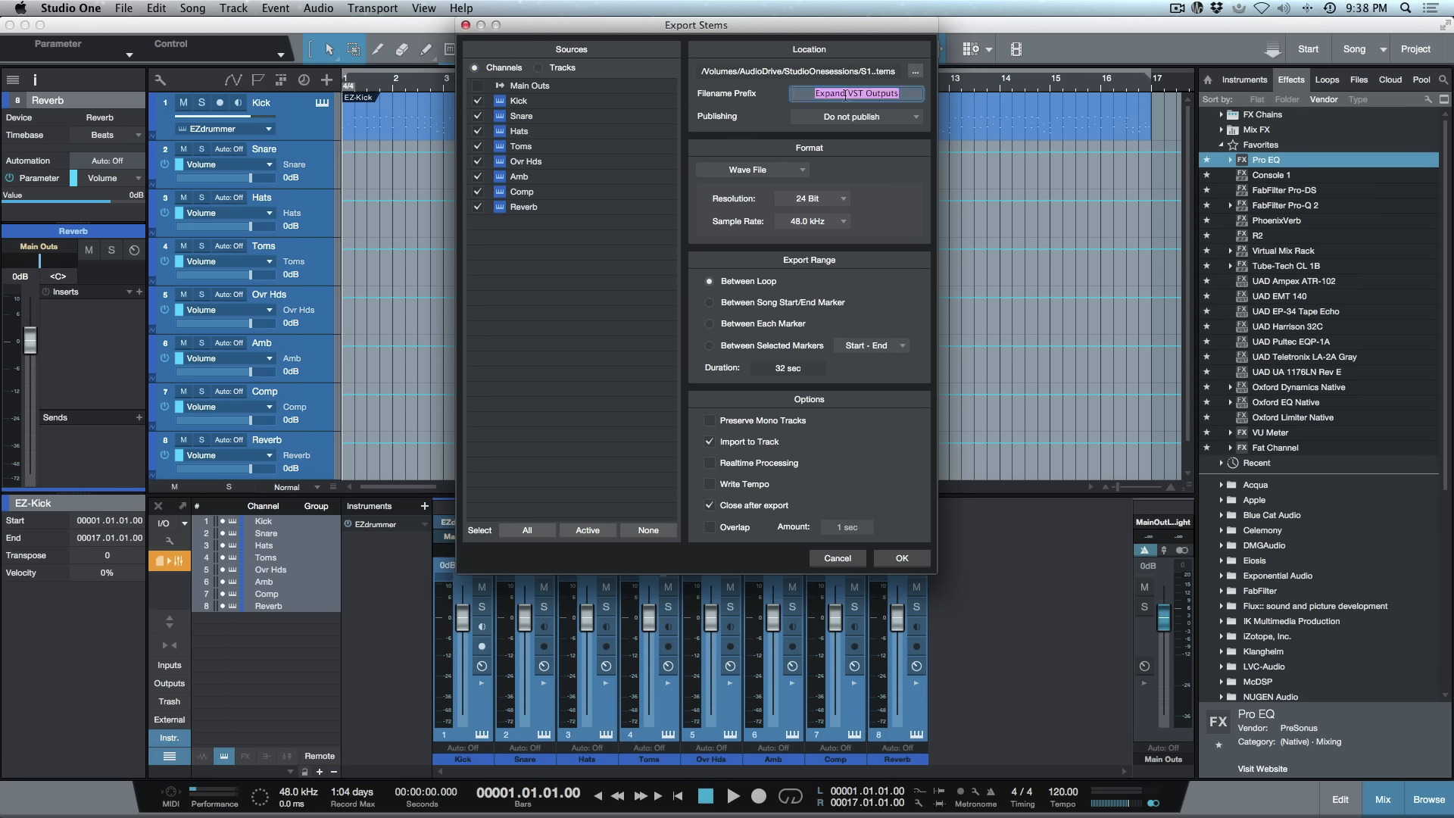
key(BackSpace)
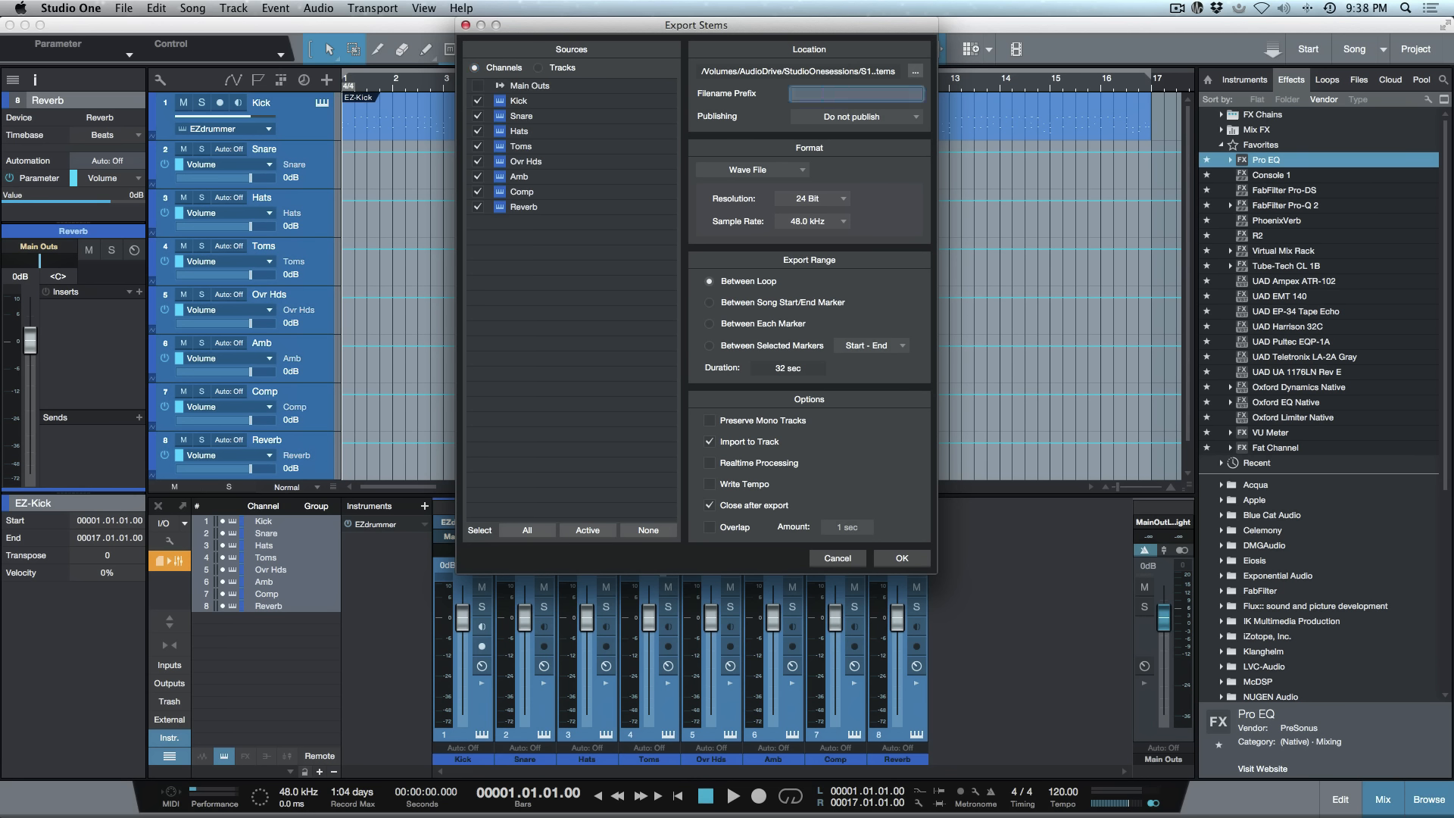
click(853, 173)
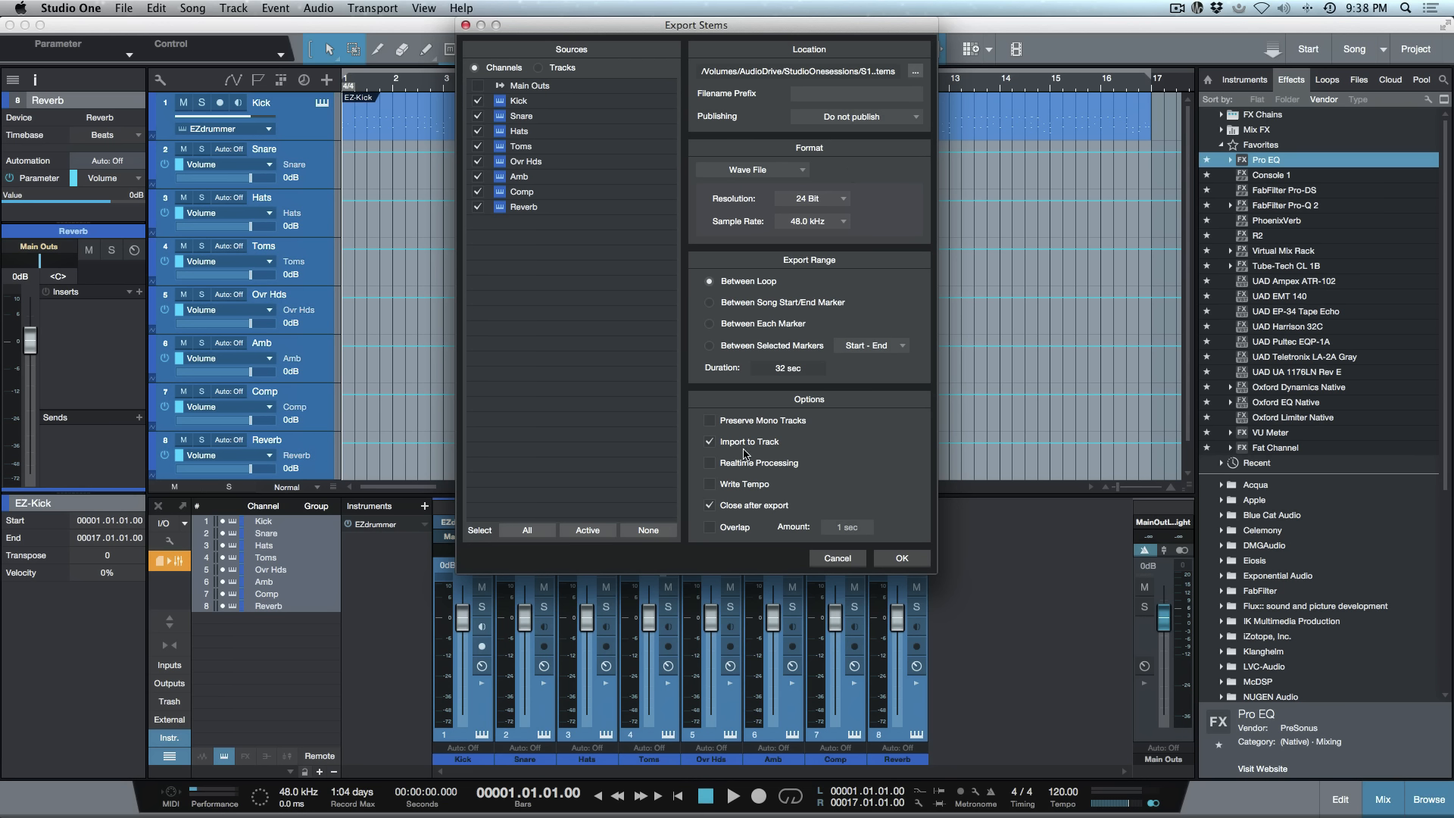
click(901, 558)
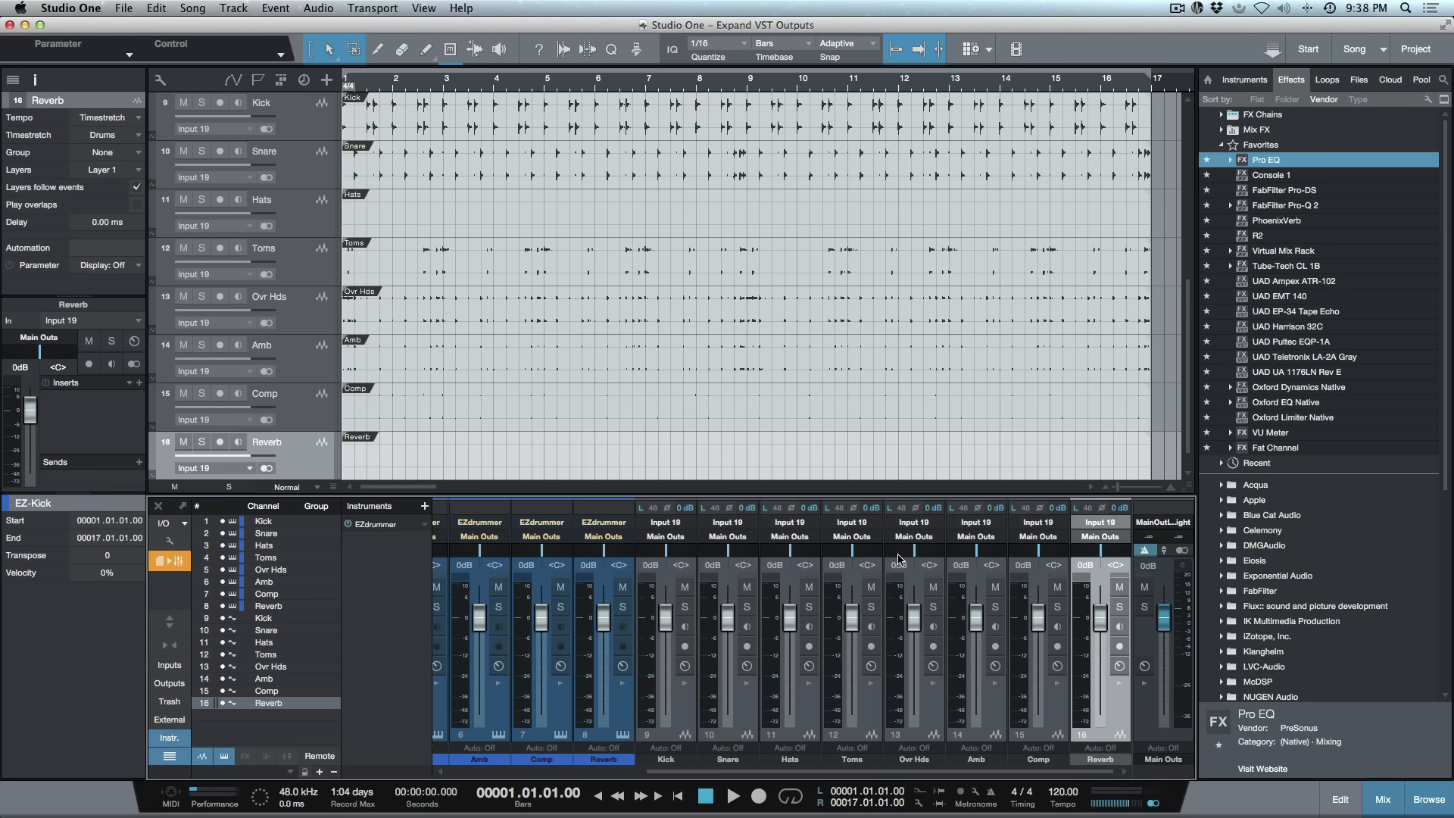
Step: Deactivate the EZdrummer instrument and hide its eight tracks, from the instrument Kick through Reverb
key(shift+w)
key(shift+w)
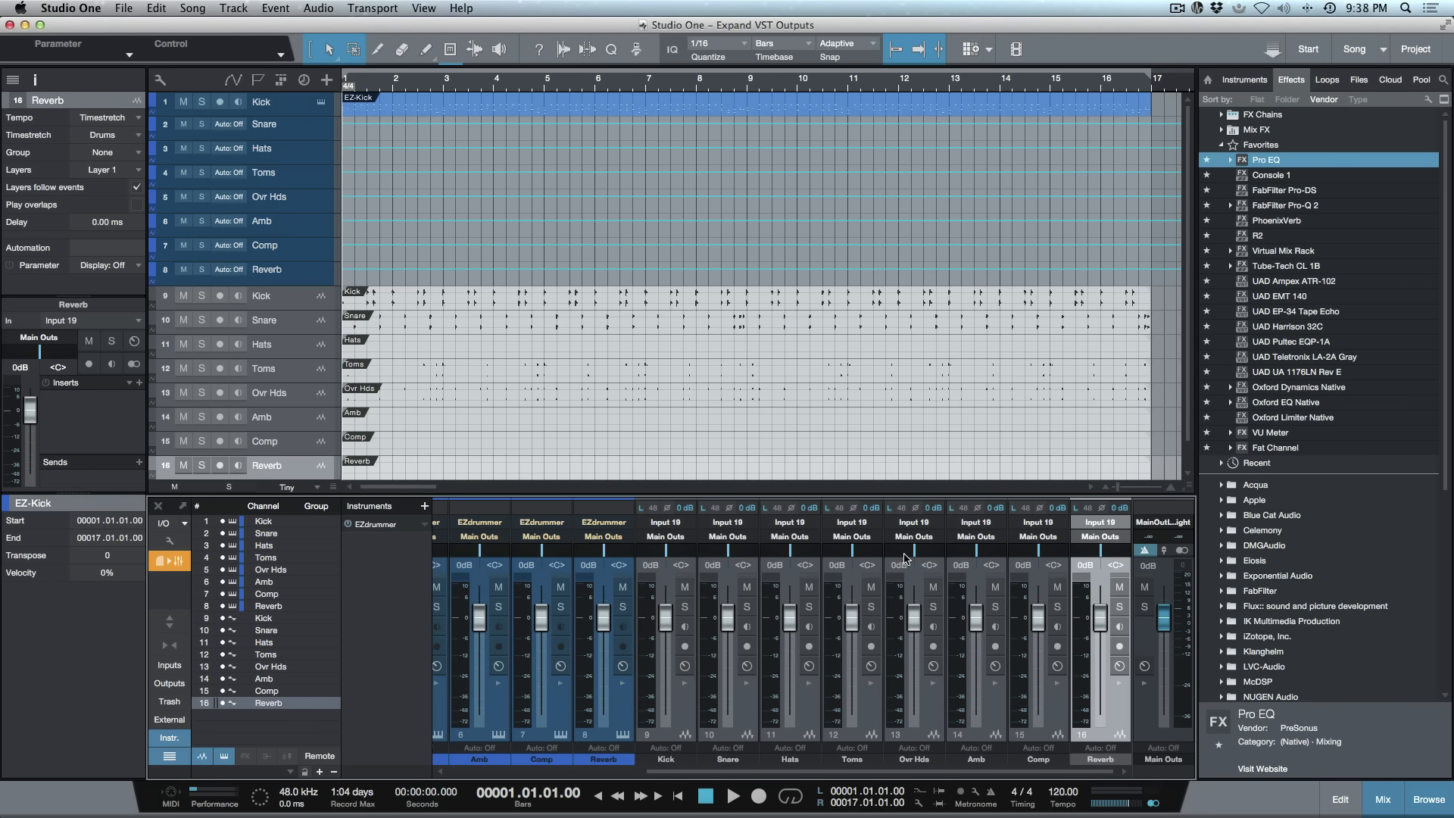
click(347, 524)
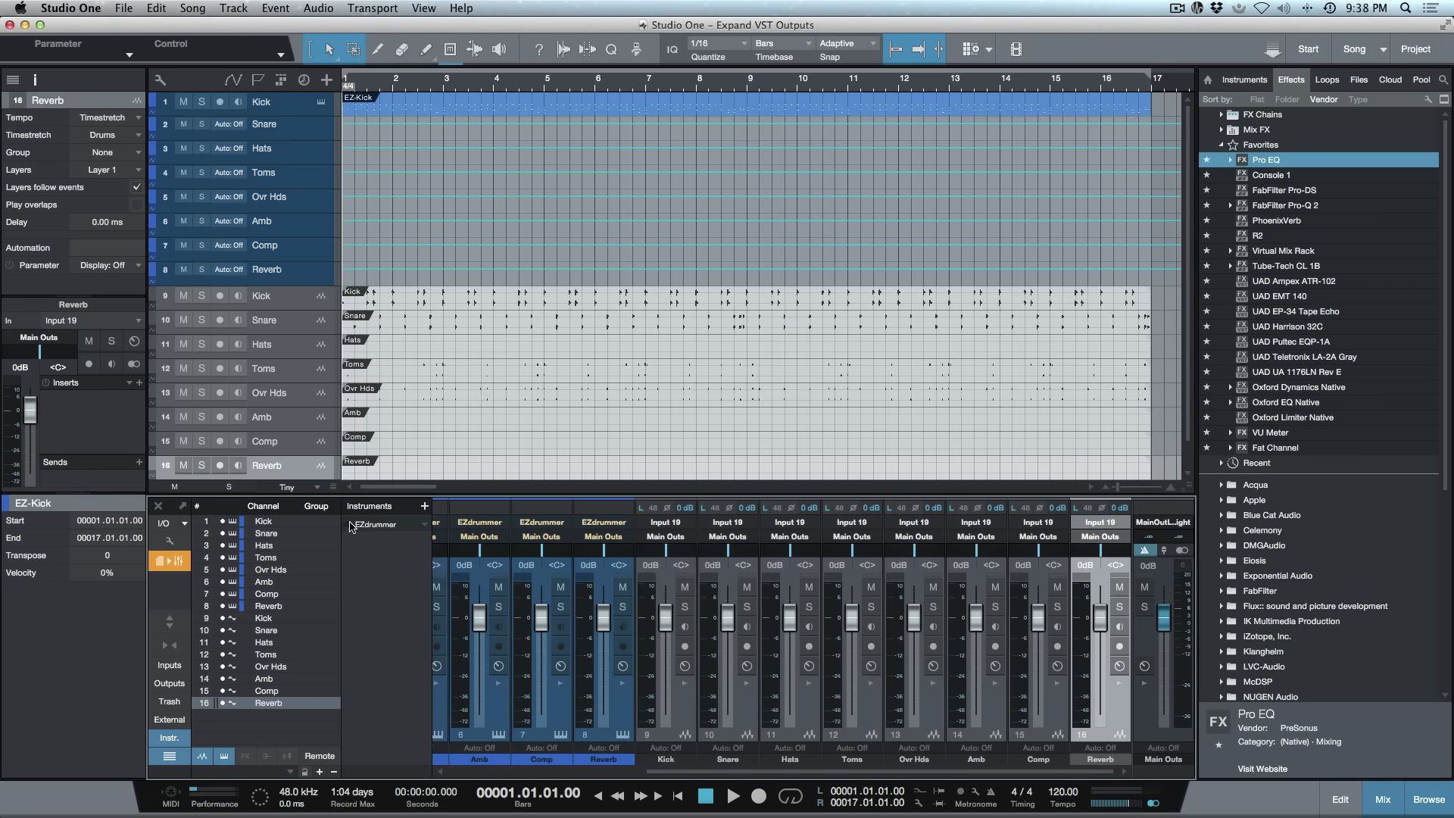
click(295, 106)
shift+click(288, 282)
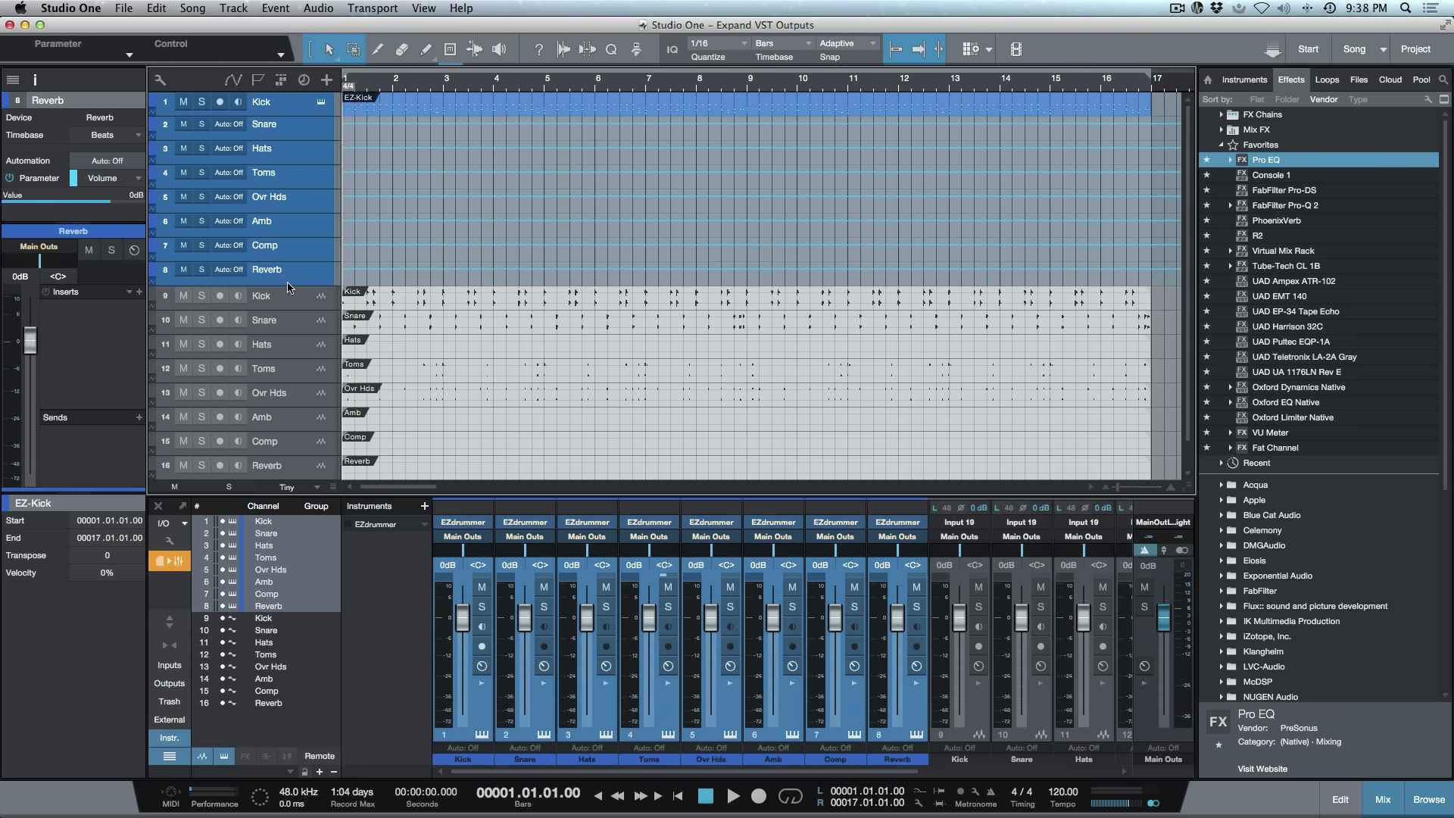
key(shift+h)
scroll(381, 196, up, 2)
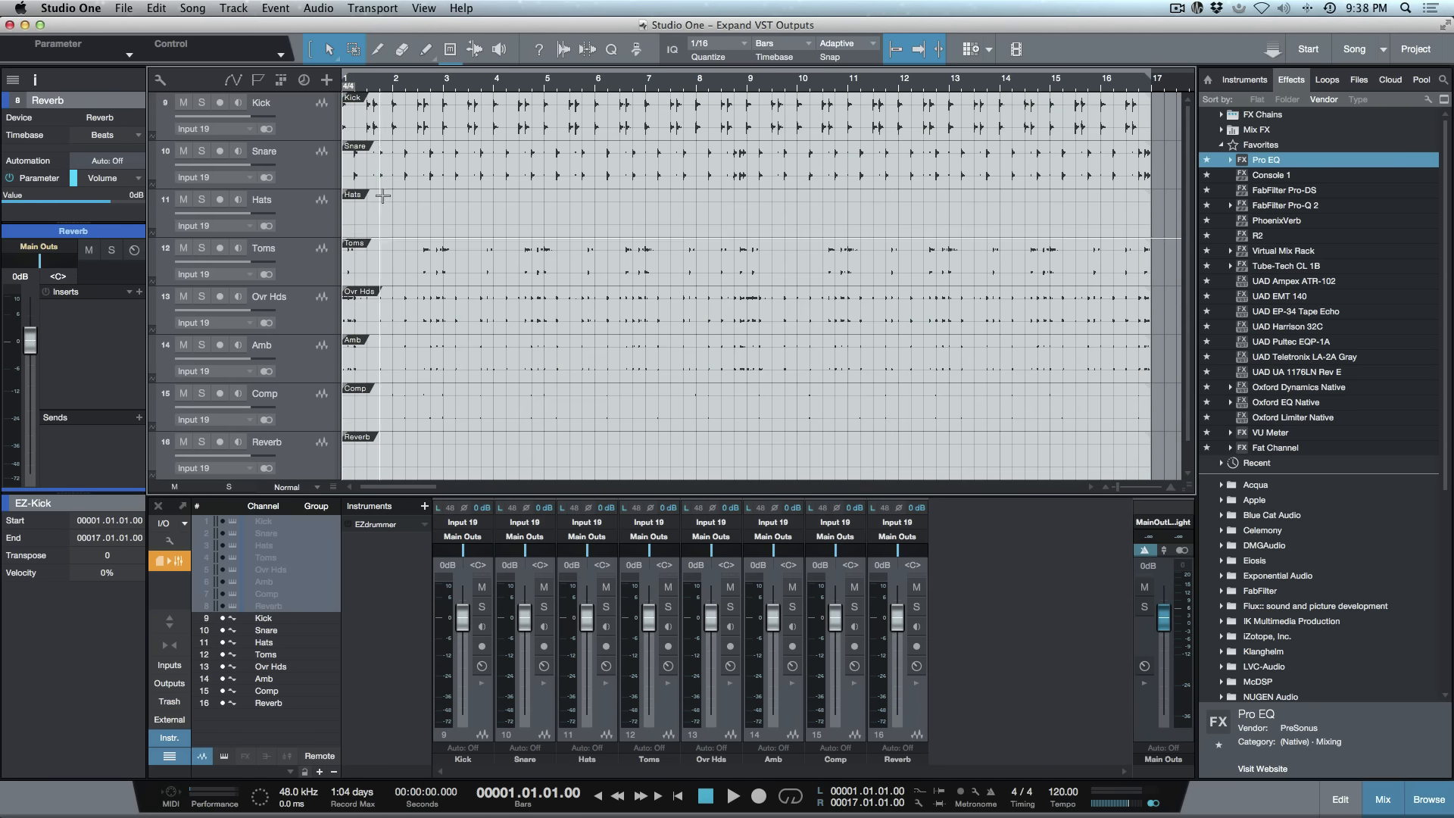
Step: Select all eight audio stem tracks, from Kick through Reverb, and color them blue-violet
click(301, 129)
shift+click(312, 470)
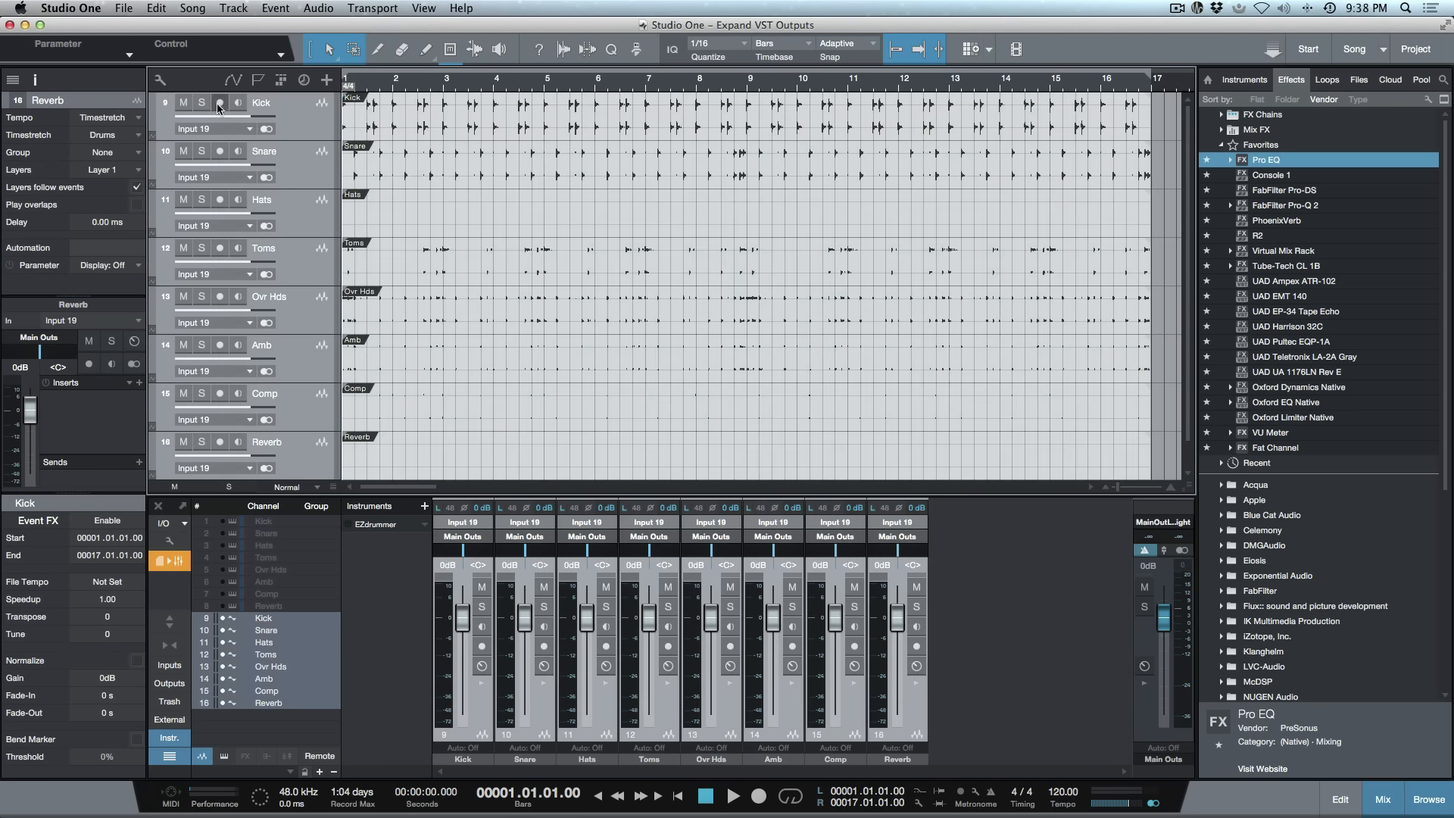
click(167, 113)
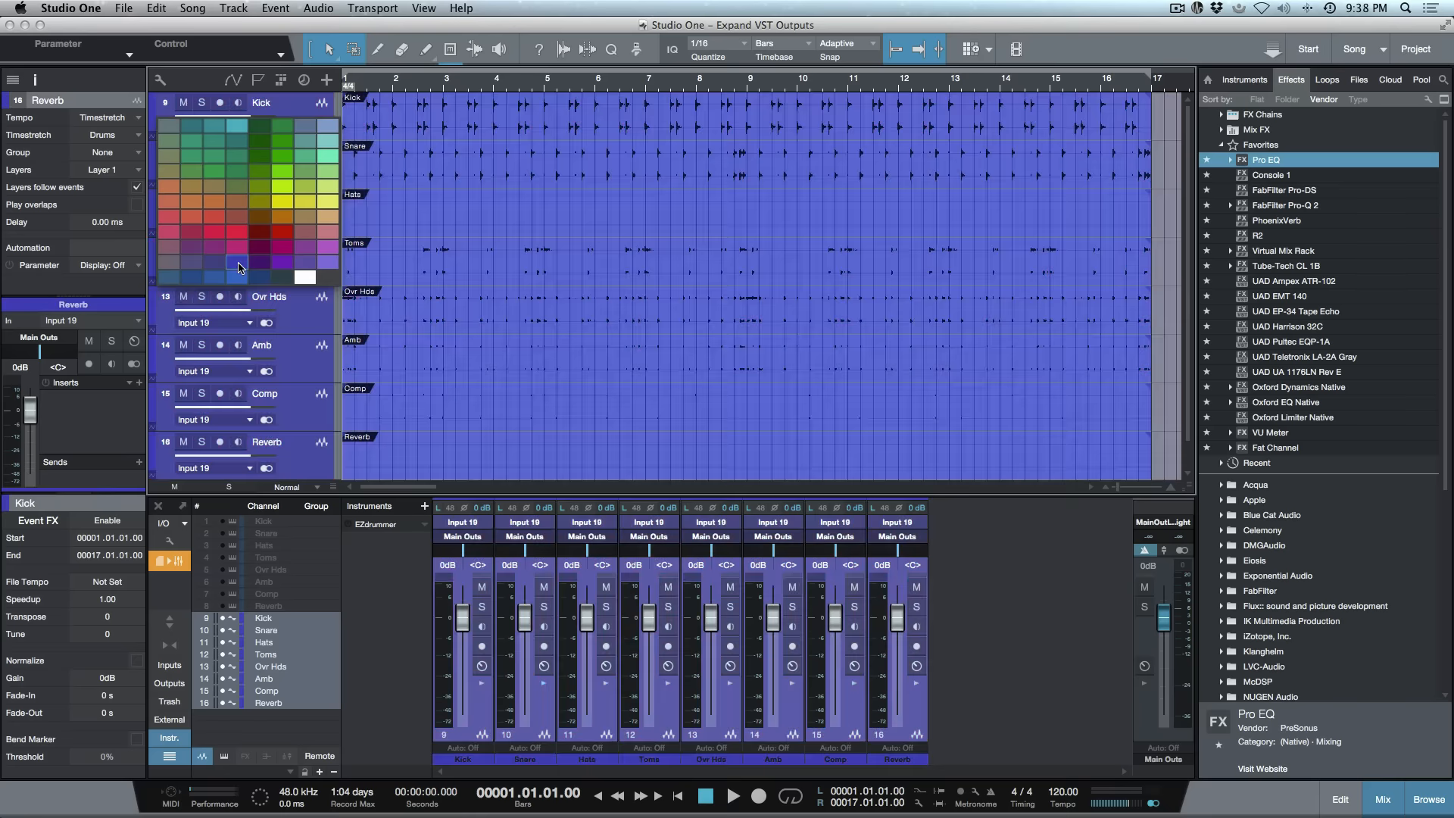
click(237, 261)
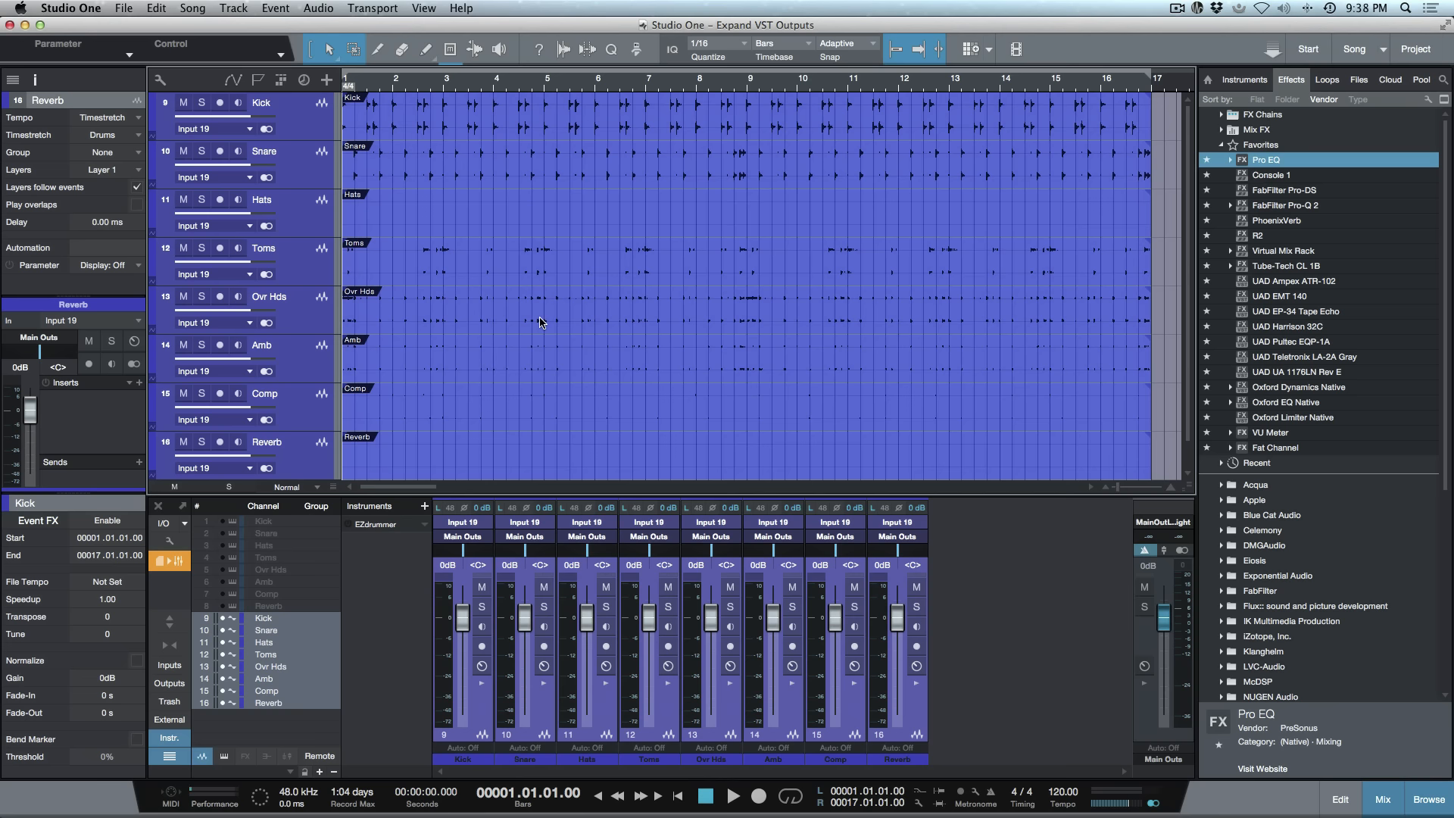
Step: Play the audio stems briefly, and mute all of their audio events
key(space)
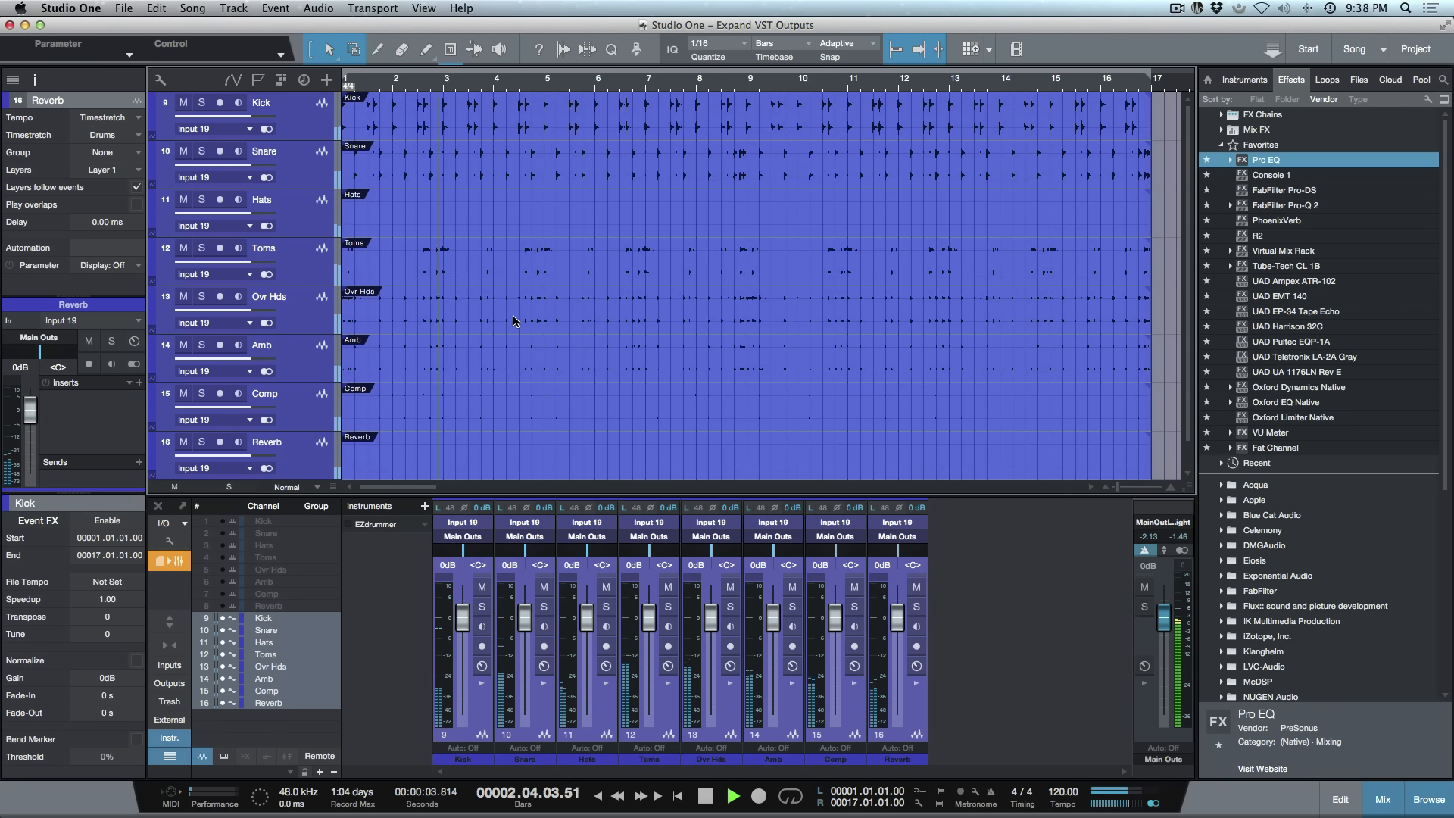
key(space)
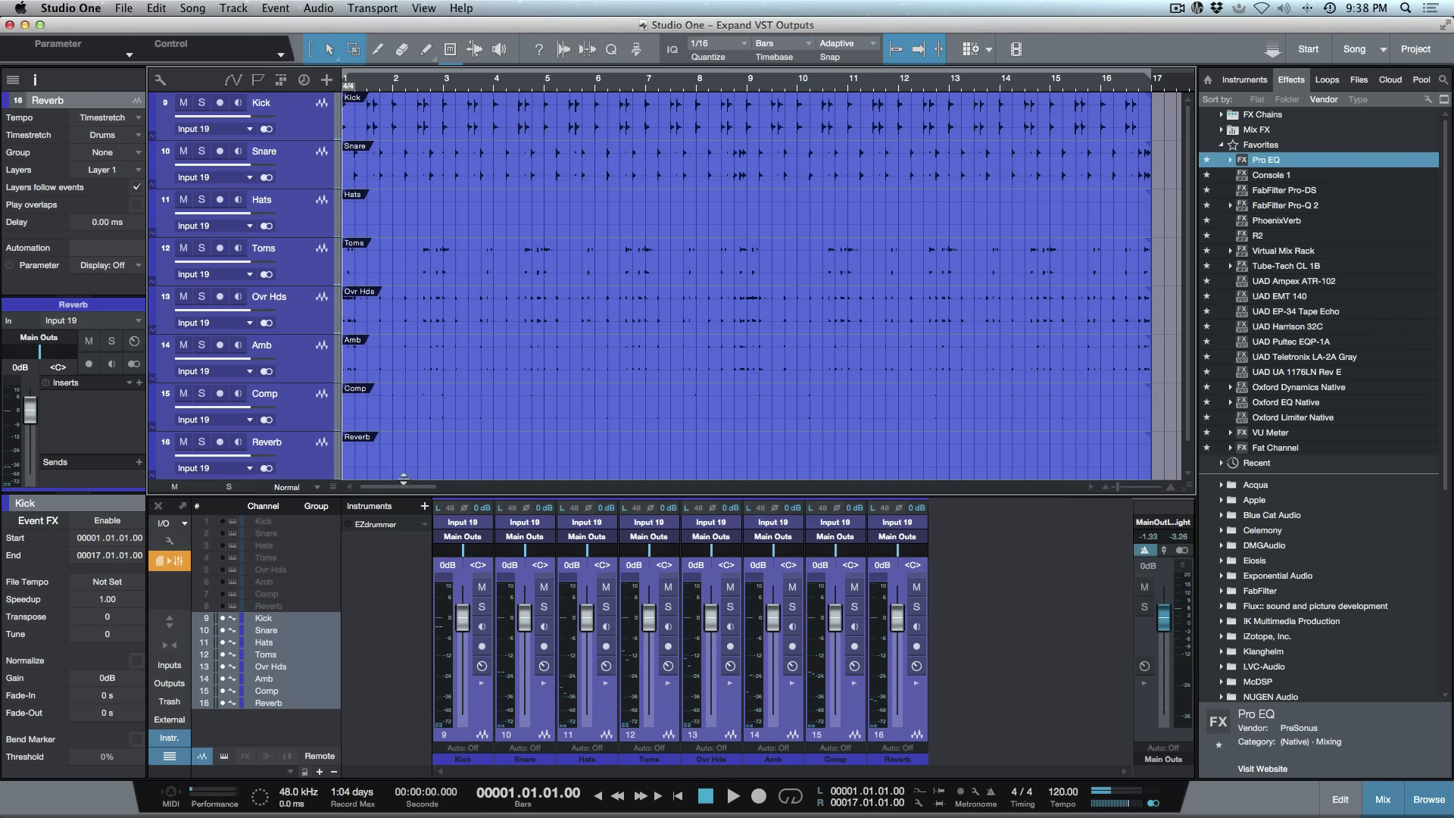
key(super+a)
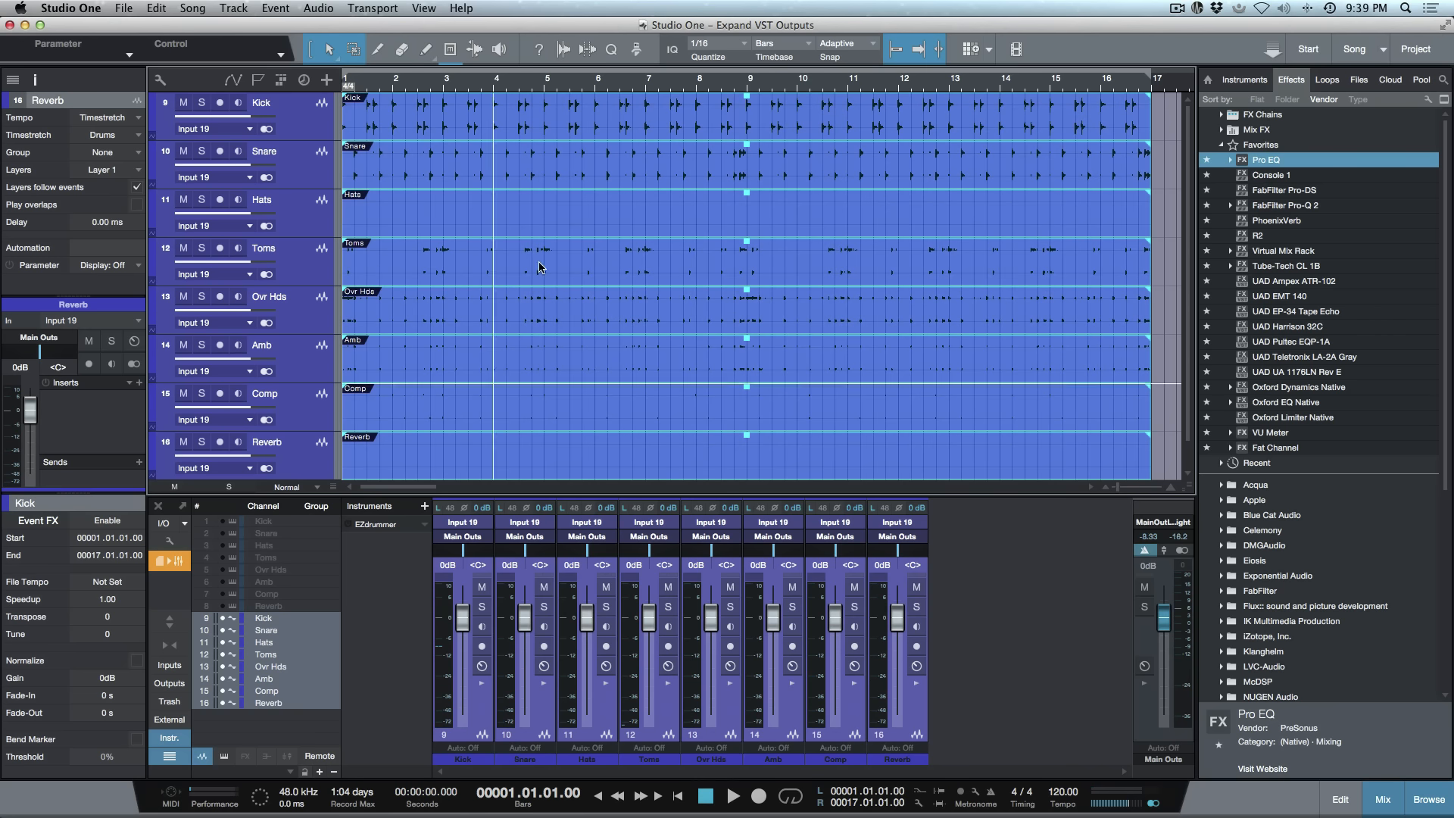
key(shift+m)
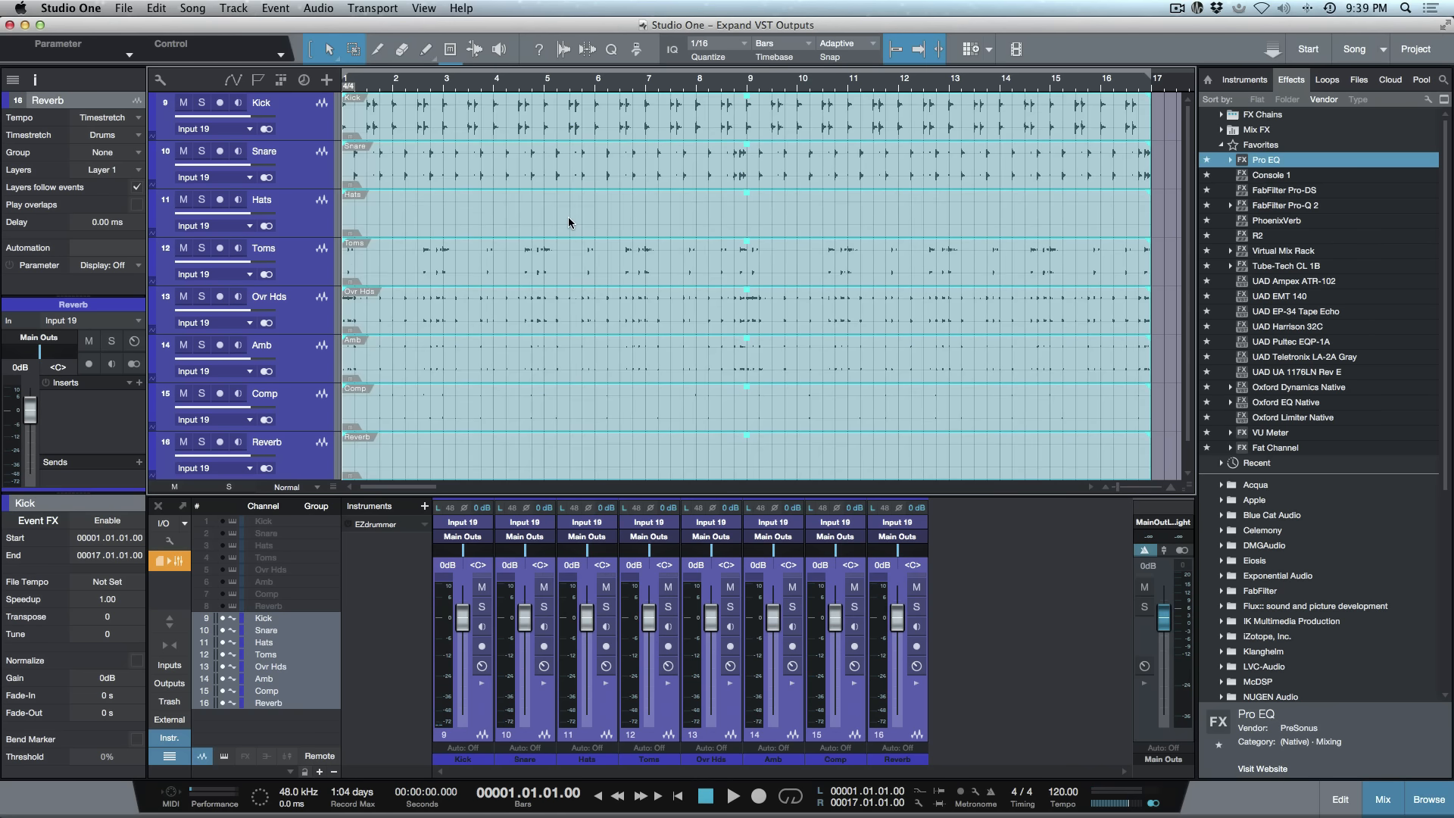
Step: Hide the eight audio stem channels, show the eight channels of the reactivated EZdrummer again and play them briefly
click(223, 630)
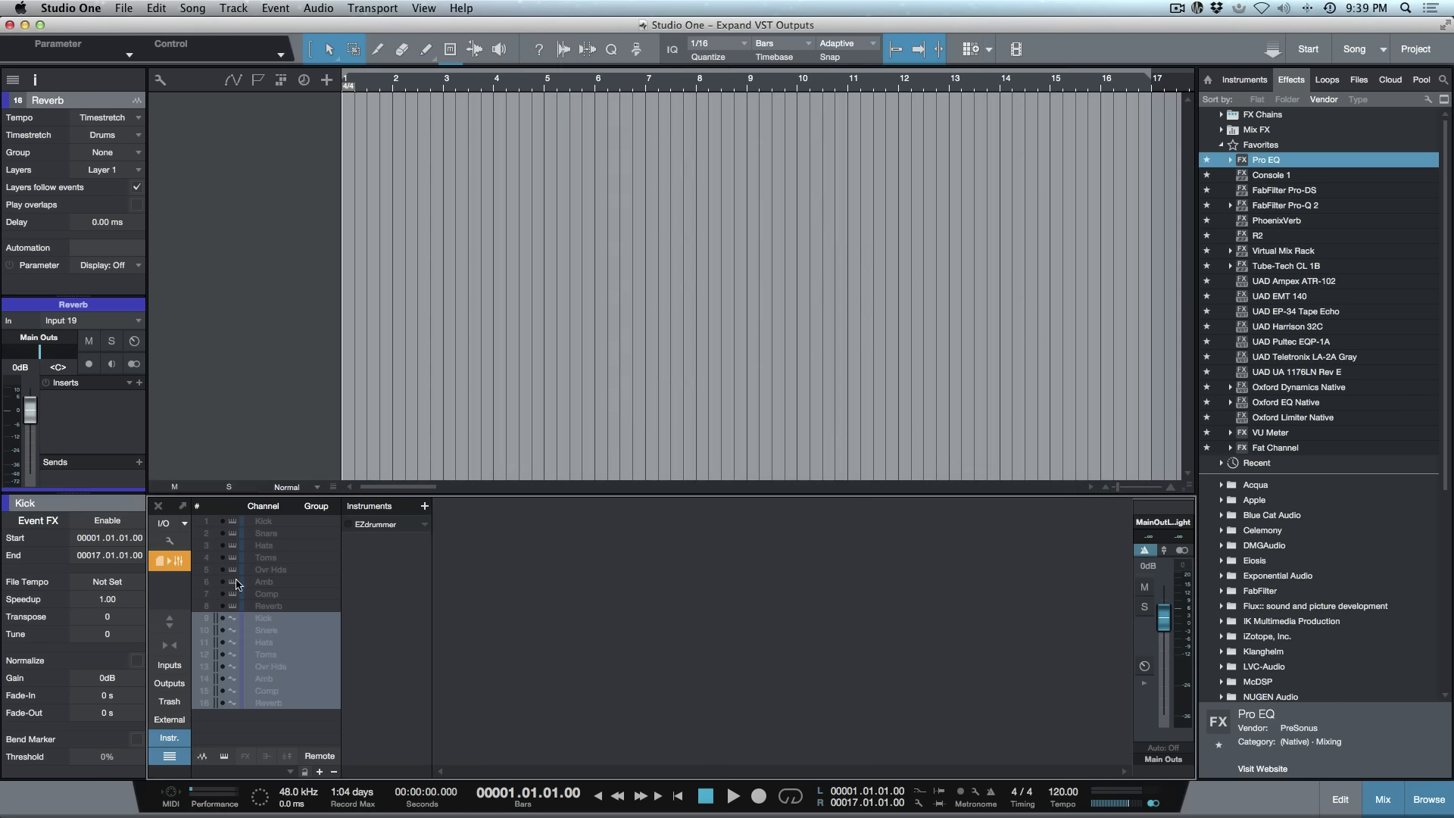
click(221, 522)
drag(223, 533, 223, 606)
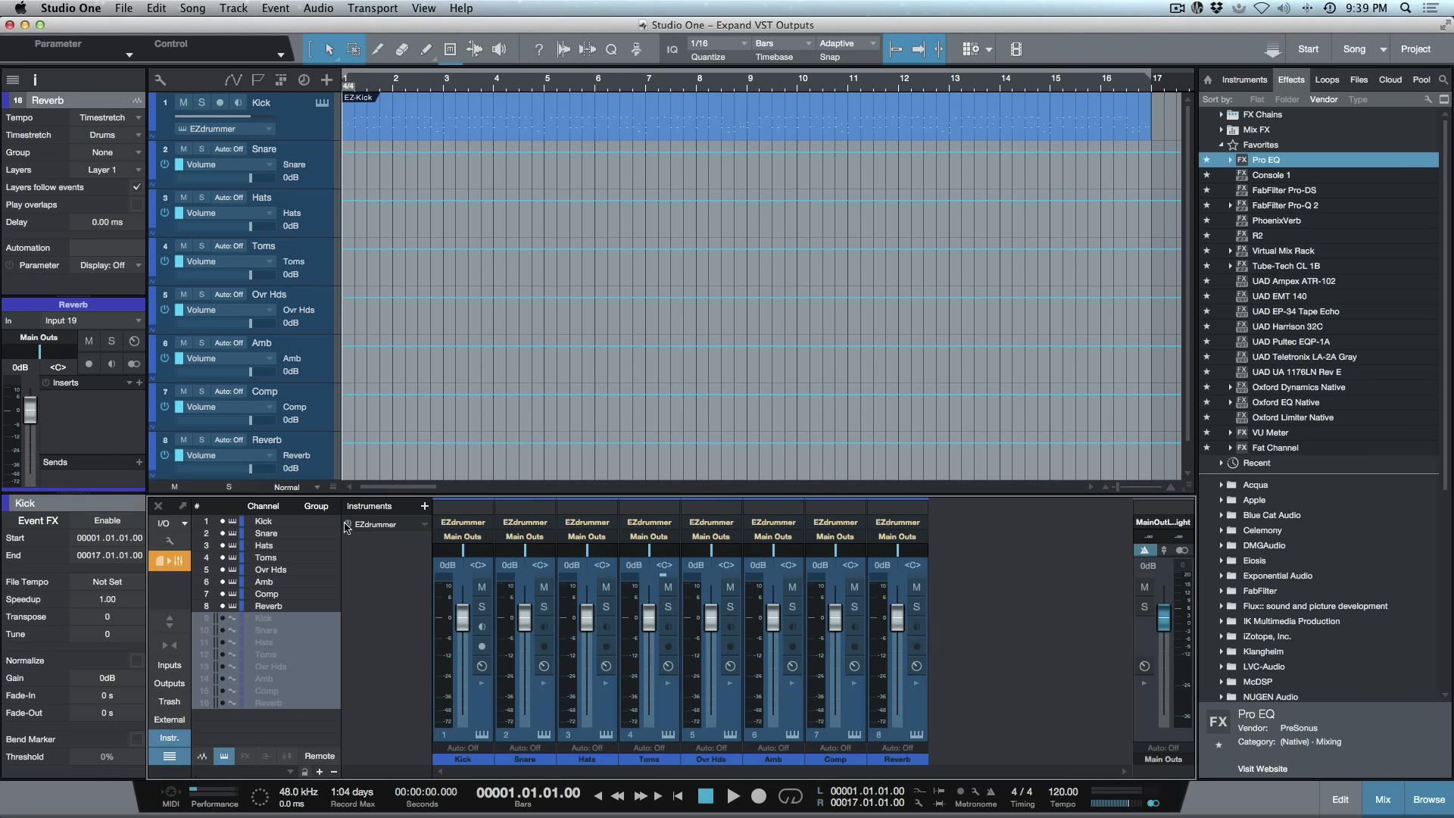
key(space)
key(space)
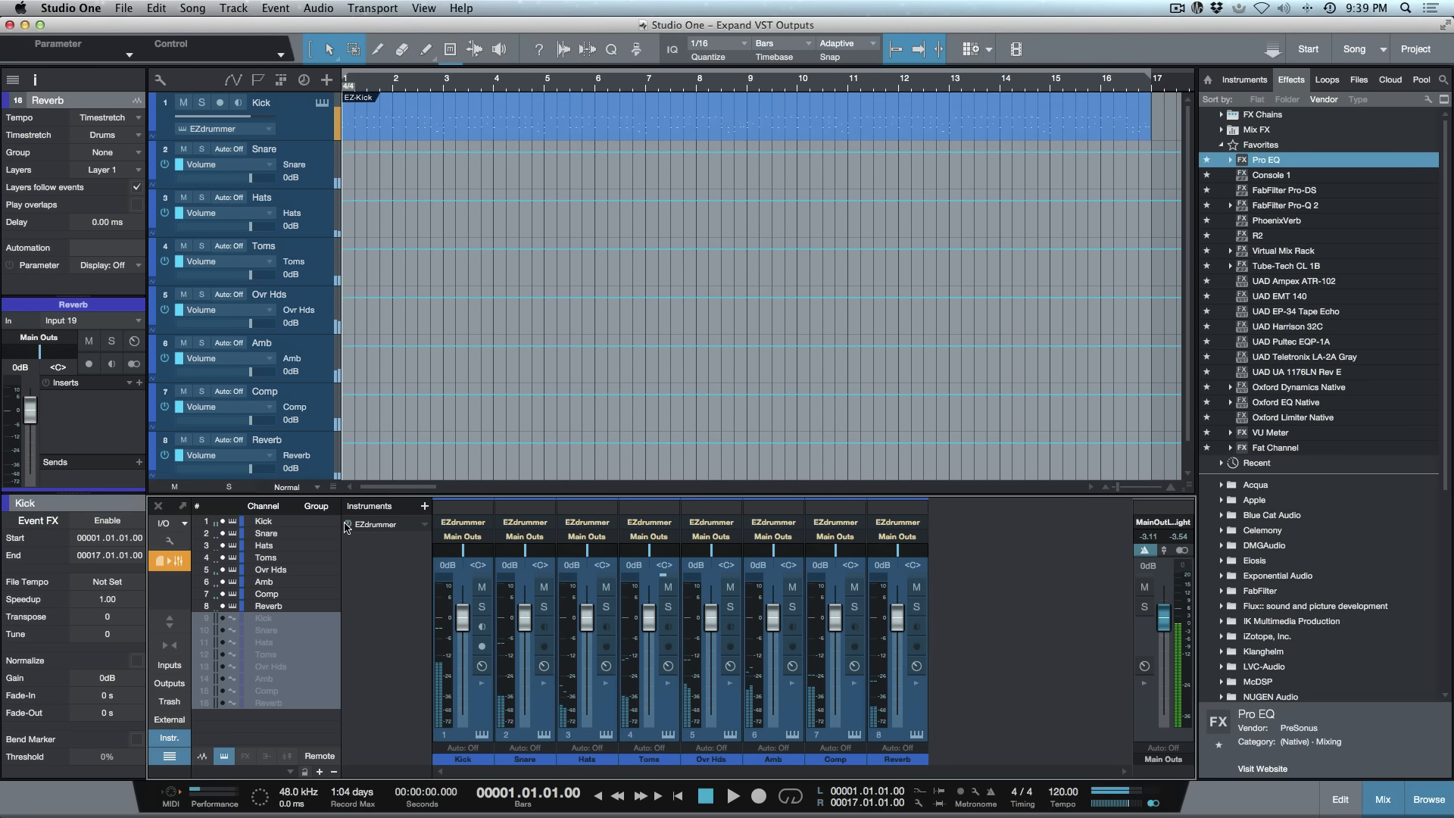